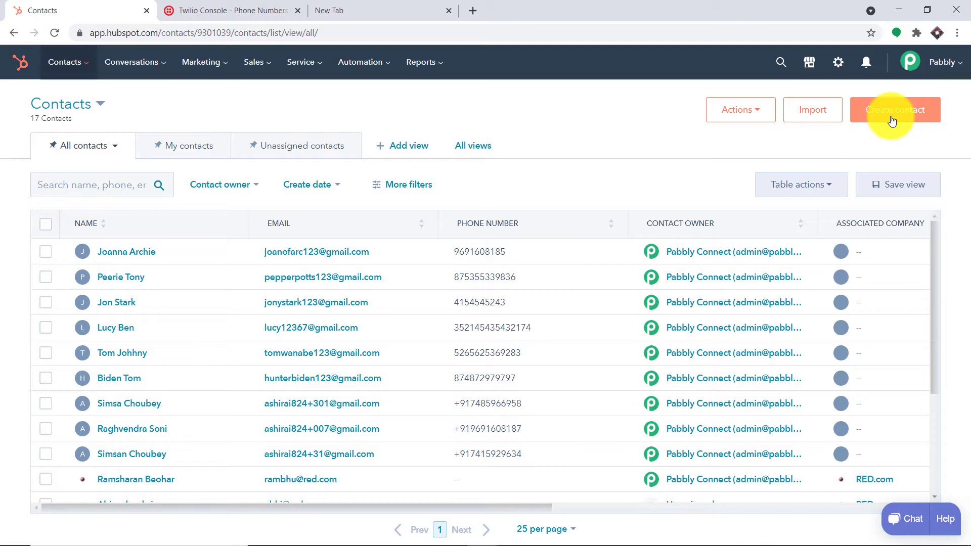
# Start a new HubSpot contact and enter the contact's email, first name and last name
pyautogui.click(892, 121)
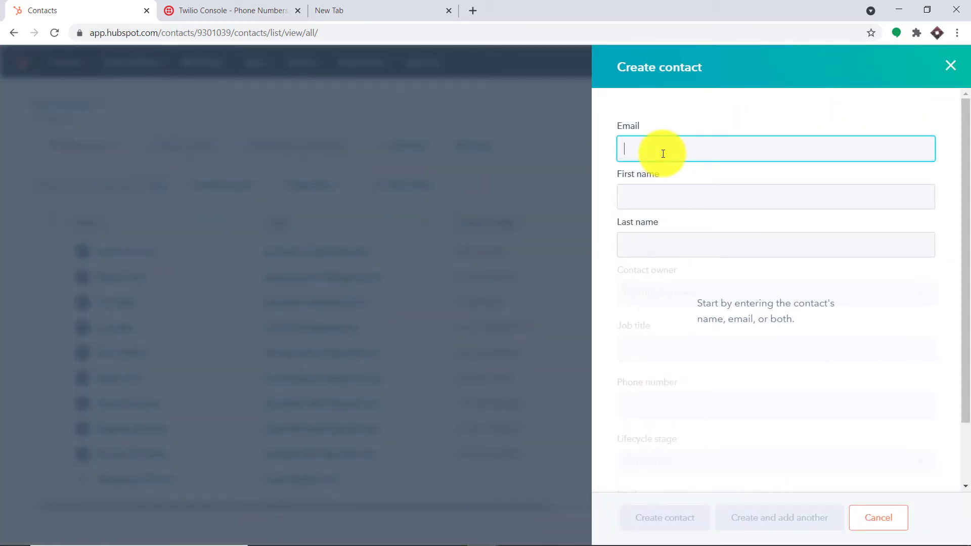
pyautogui.write('Tom')
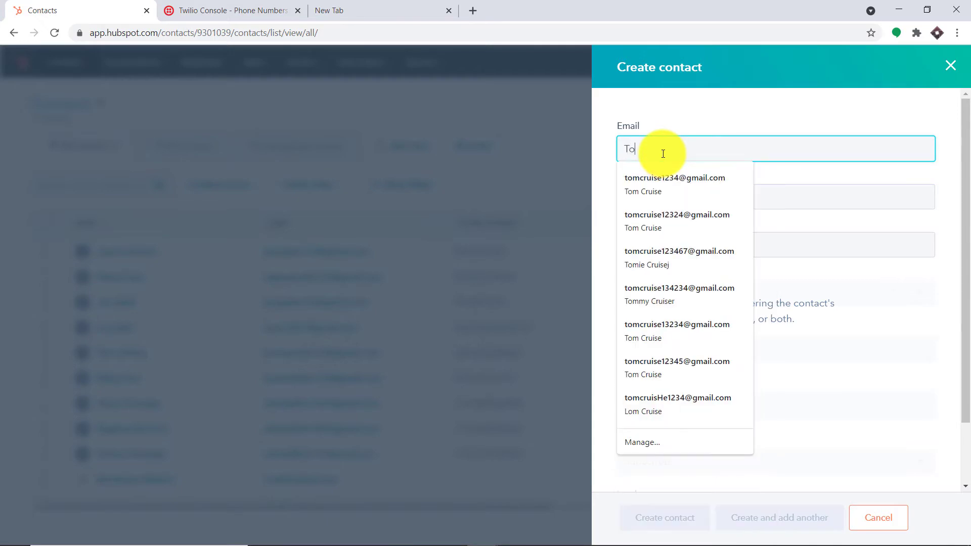
pyautogui.press('BackSpace')
pyautogui.press('BackSpace')
pyautogui.write('tom')
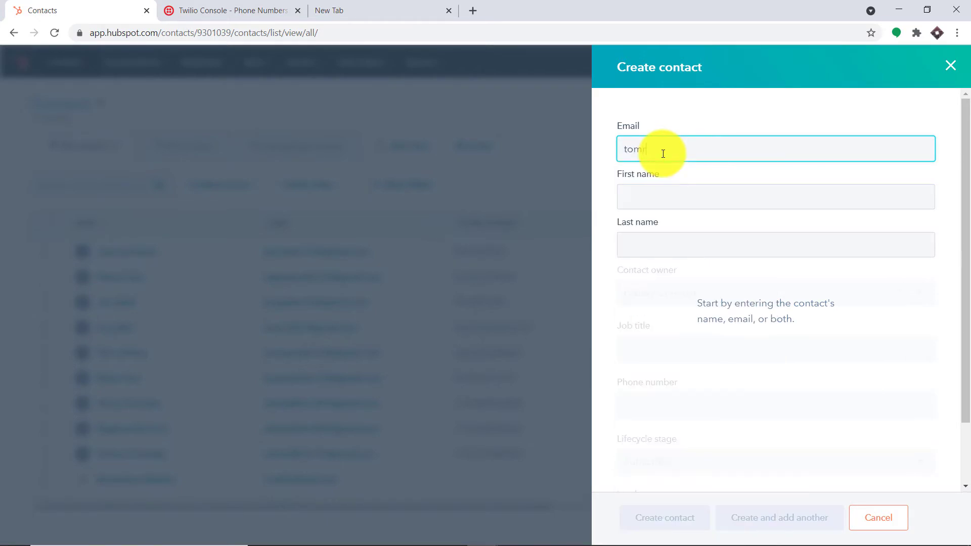
pyautogui.click(664, 206)
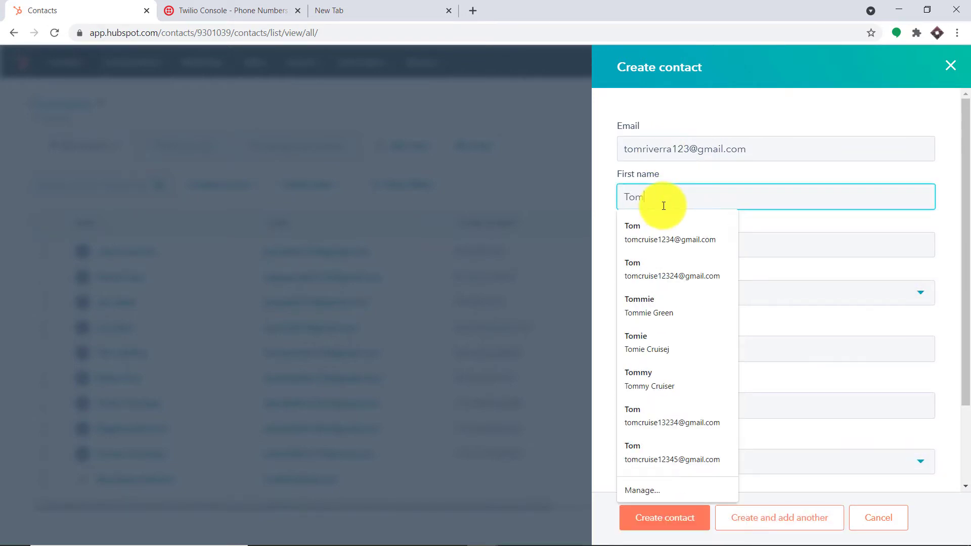
pyautogui.click(738, 248)
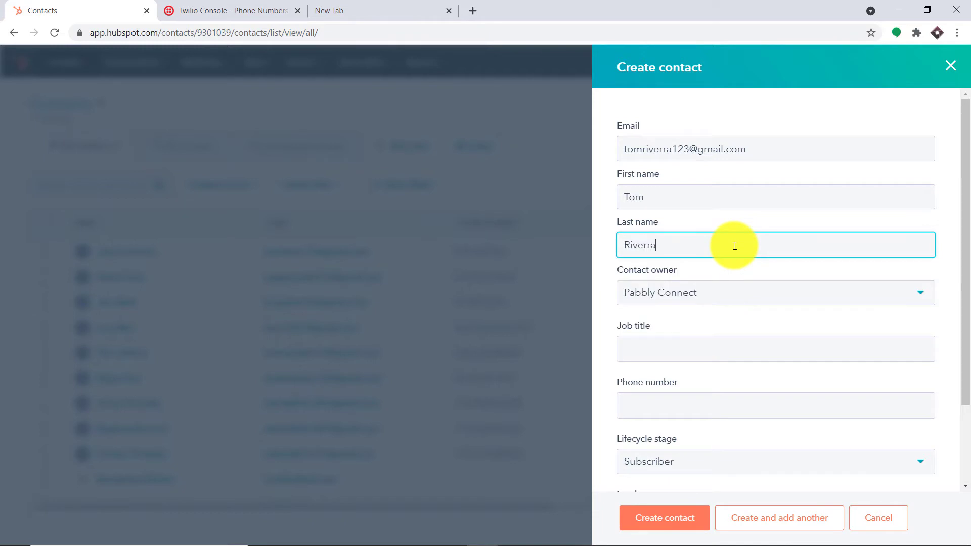
# Add job title Architect, the contact's phone number and lead status New, then save the contact
pyautogui.click(666, 359)
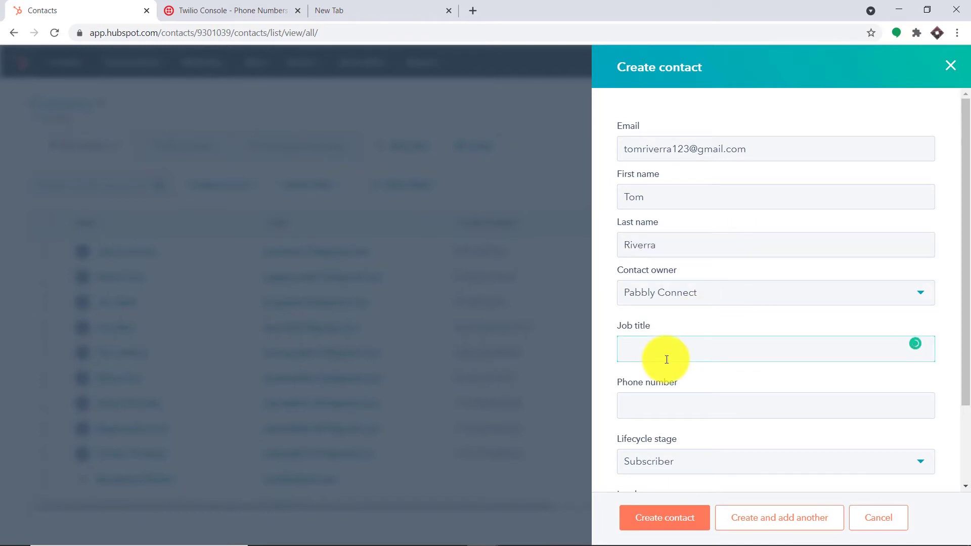
pyautogui.write('Architect')
pyautogui.click(667, 409)
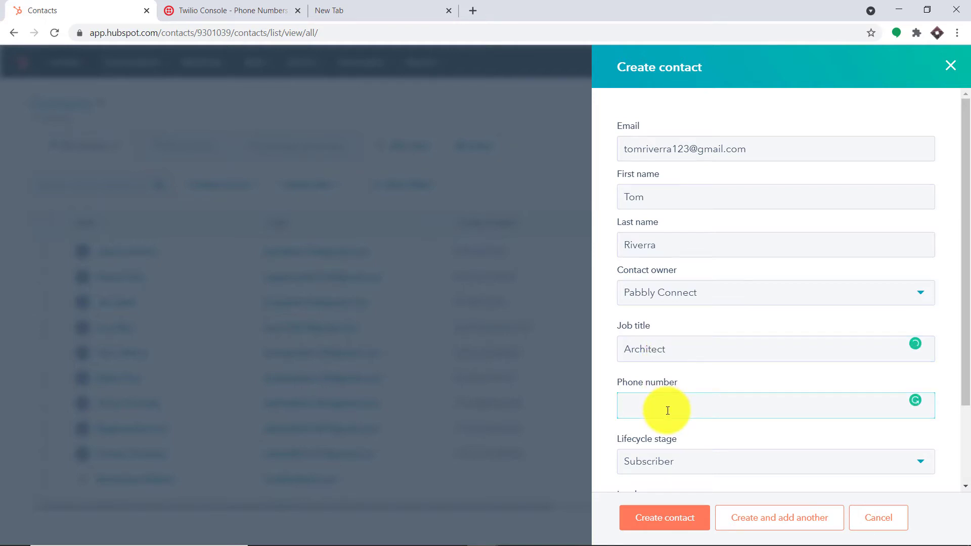
pyautogui.rightClick(668, 410)
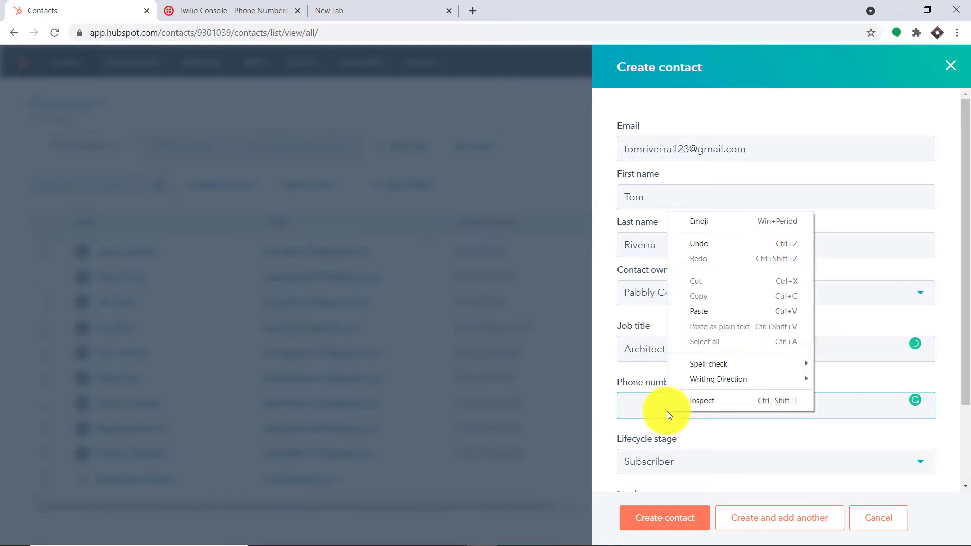
pyautogui.click(727, 311)
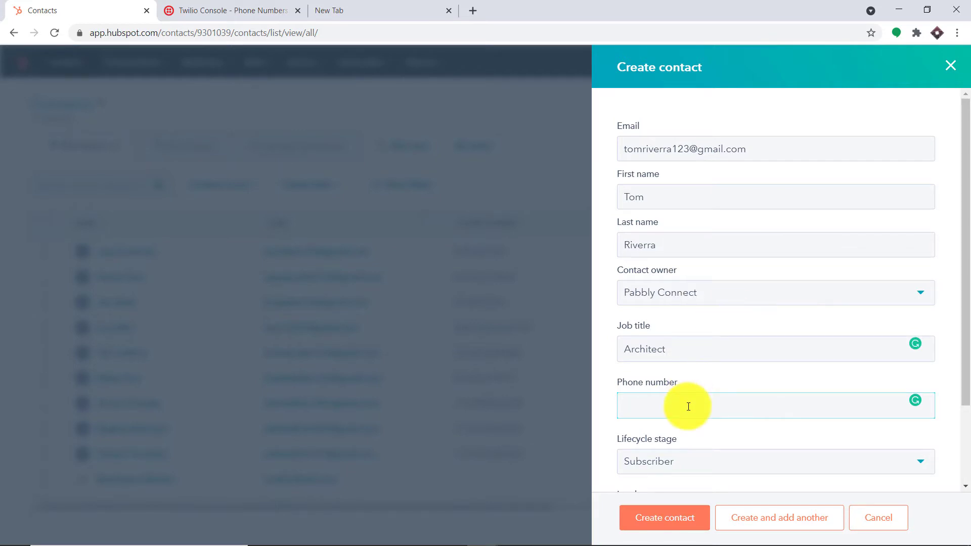
pyautogui.scroll(-2, 718, 395)
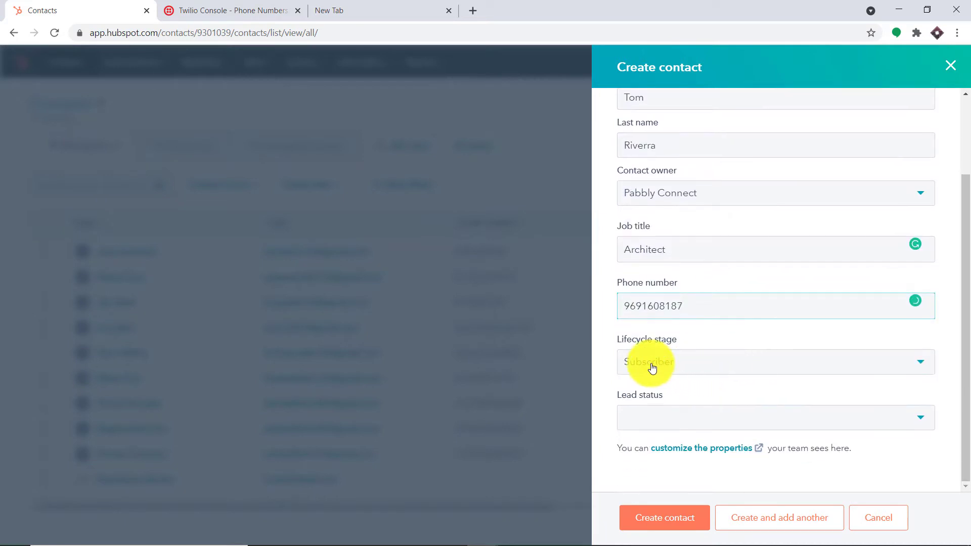
pyautogui.click(635, 418)
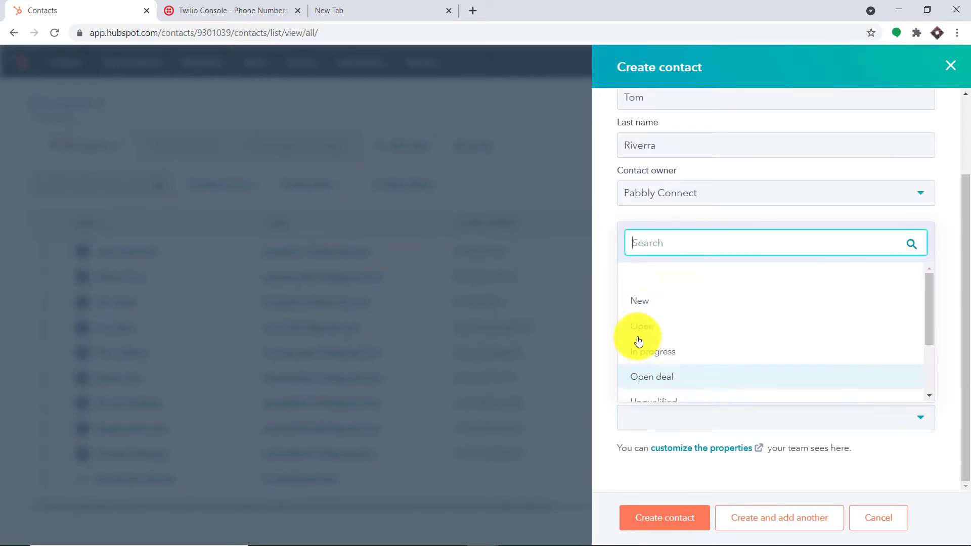
pyautogui.click(640, 303)
pyautogui.click(670, 521)
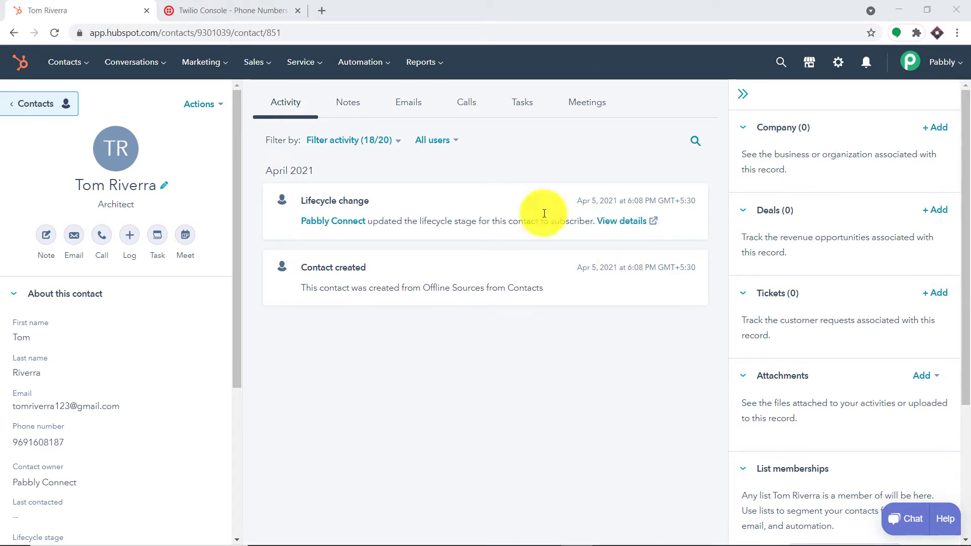
# Open a new blank browser tab beside the HubSpot contact record
pyautogui.click(324, 10)
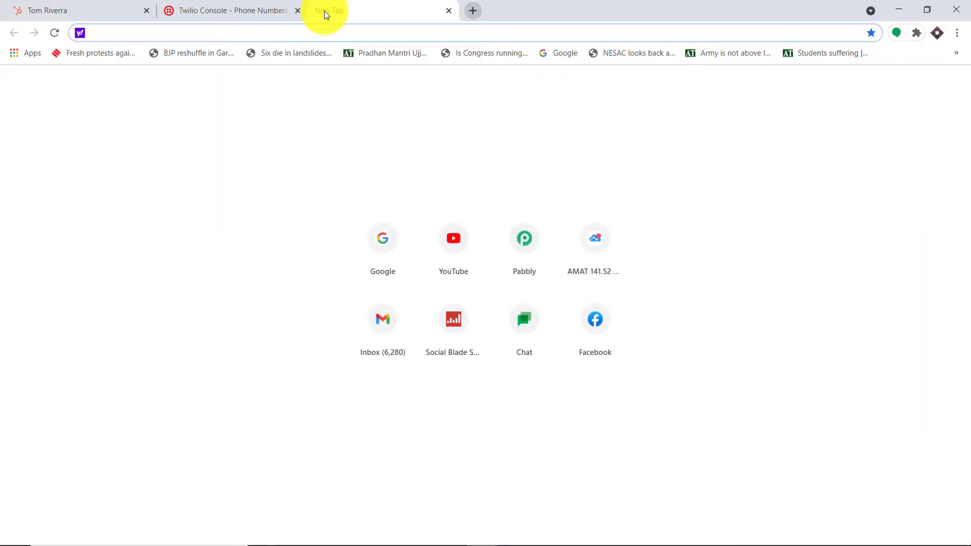
# Load pabbly.com, sign in, and launch Pabbly Connect from its Access Now card
pyautogui.write('pa')
pyautogui.press('Return')
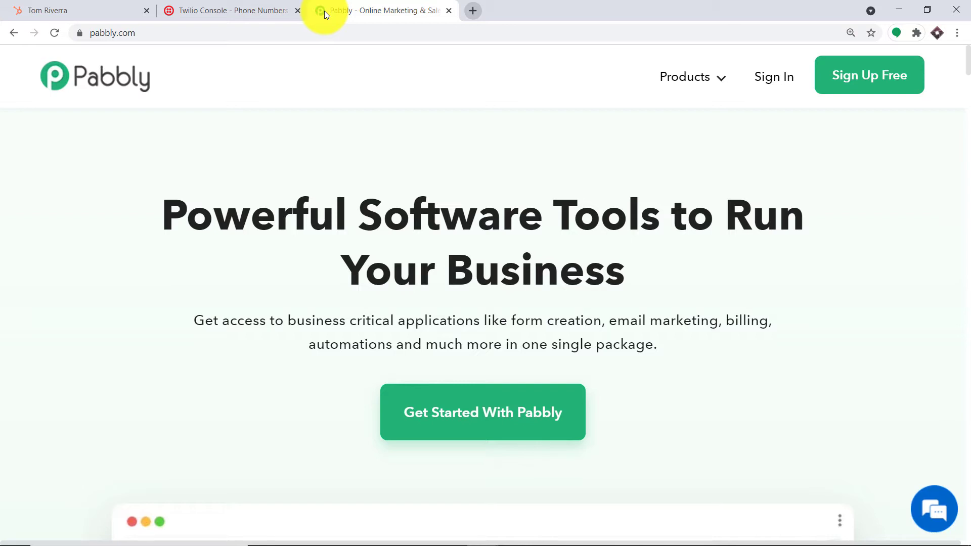
pyautogui.click(775, 78)
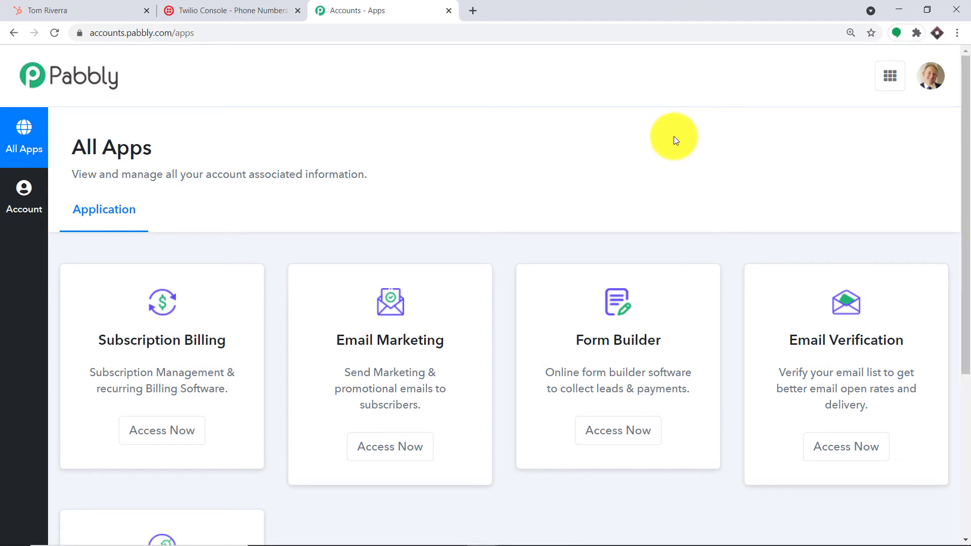
pyautogui.scroll(-5, 673, 136)
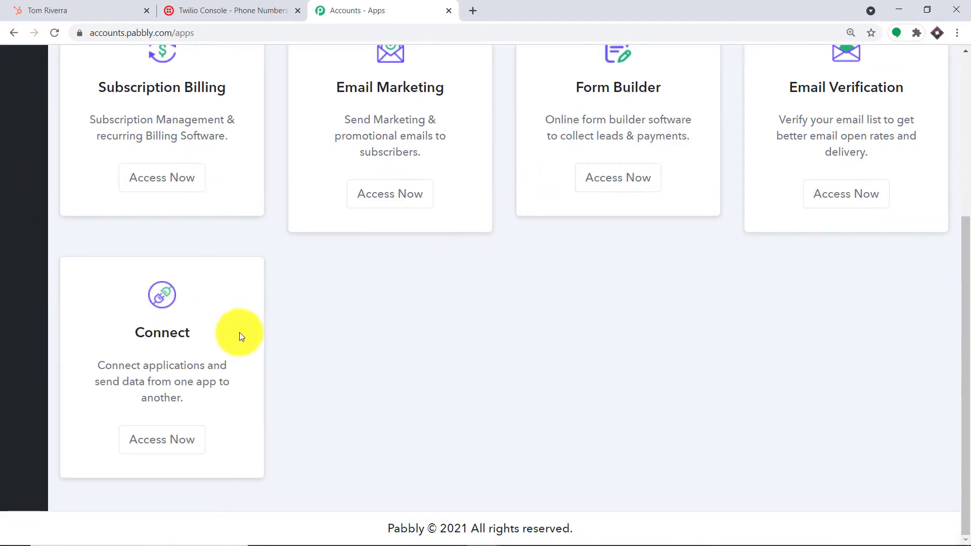
pyautogui.click(190, 440)
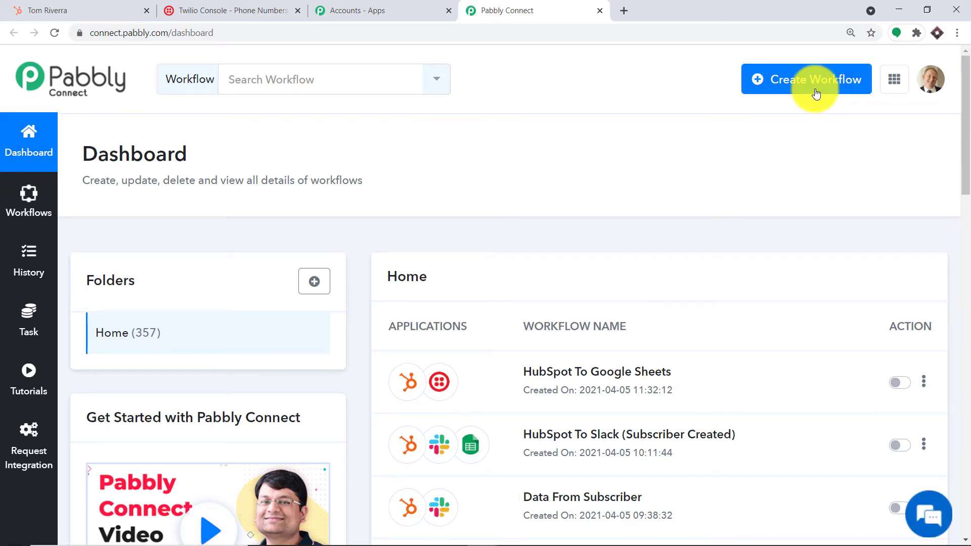
# Create a new Pabbly Connect workflow named 'HubSpot To Twilio'
pyautogui.click(815, 93)
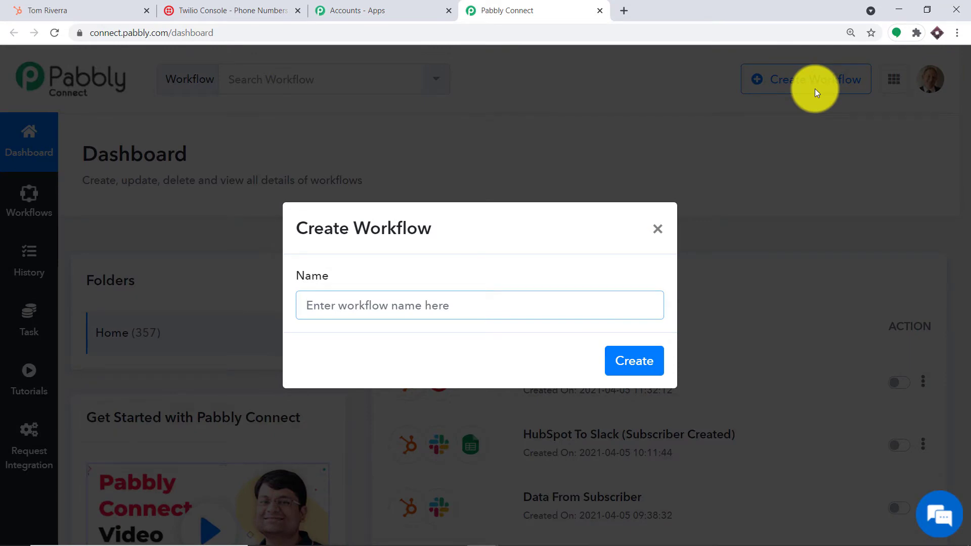
pyautogui.write('HubSpot To Twilio')
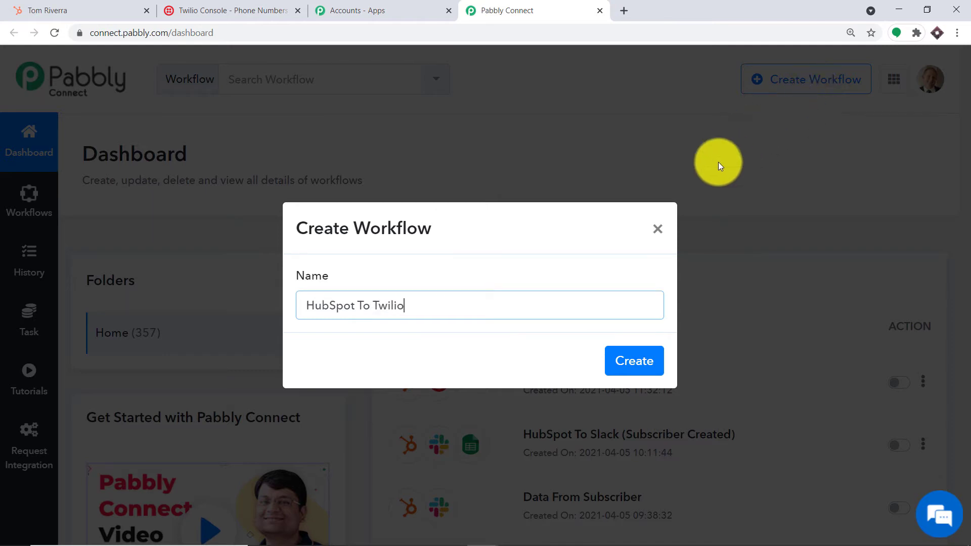
pyautogui.click(647, 363)
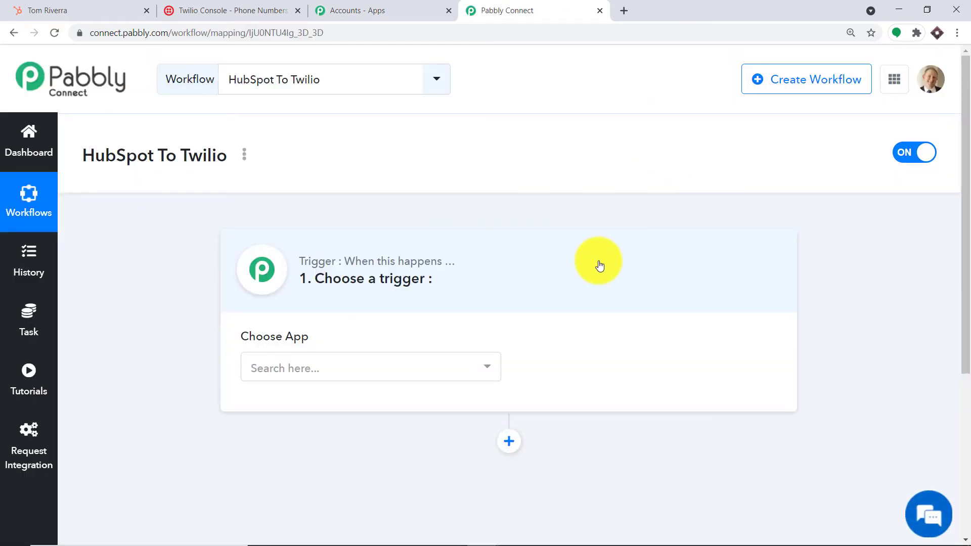
# Set the trigger to HubSpot CRM's New Contact Added event
pyautogui.click(450, 364)
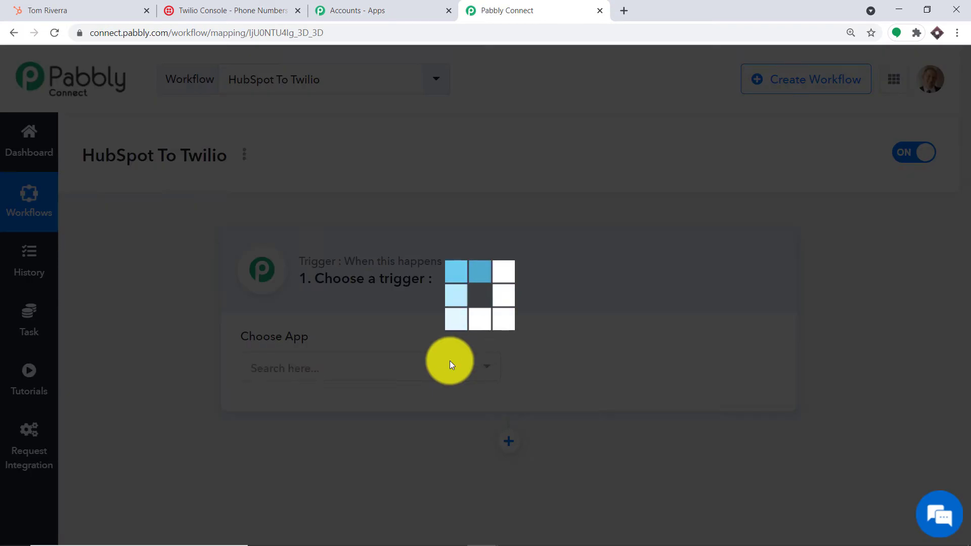
pyautogui.write('hu')
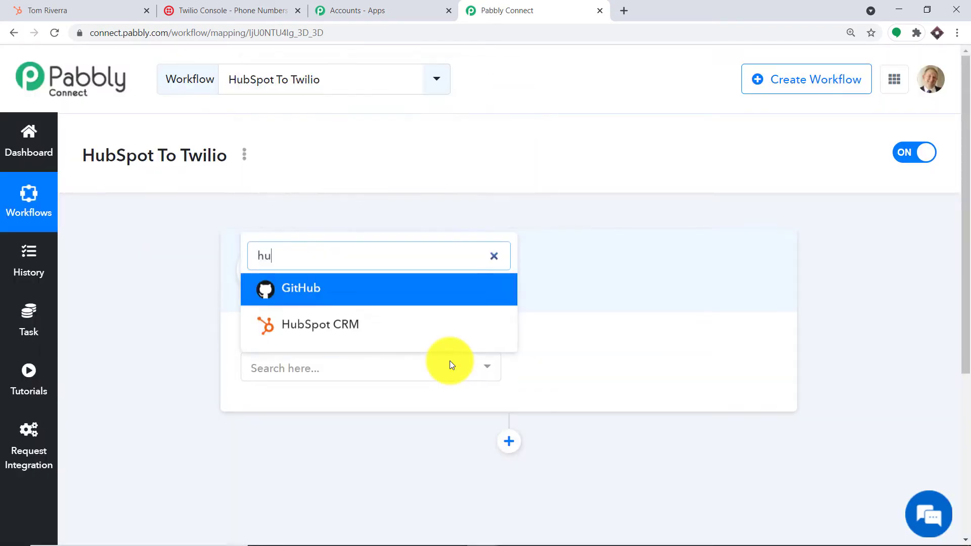
pyautogui.write('bsp')
pyautogui.click(412, 327)
pyautogui.click(624, 369)
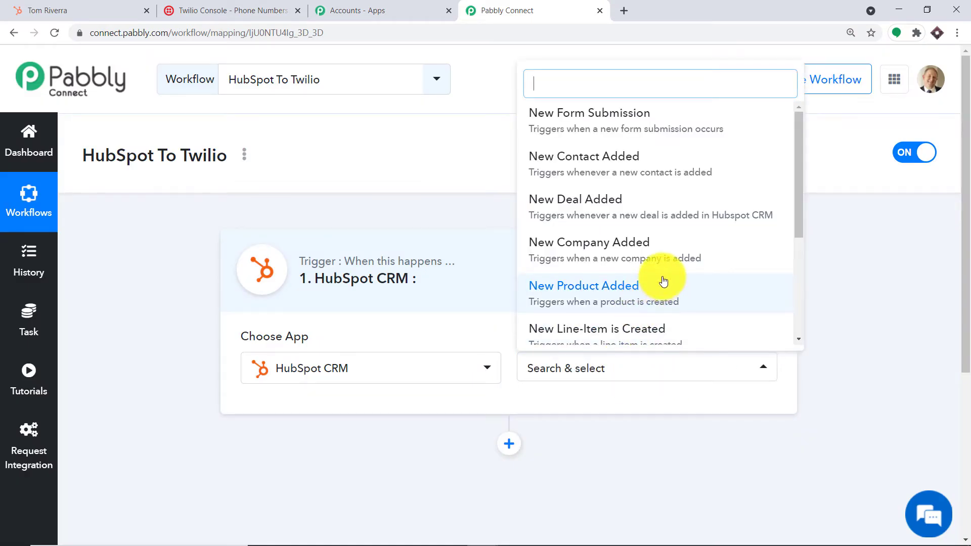
pyautogui.click(622, 157)
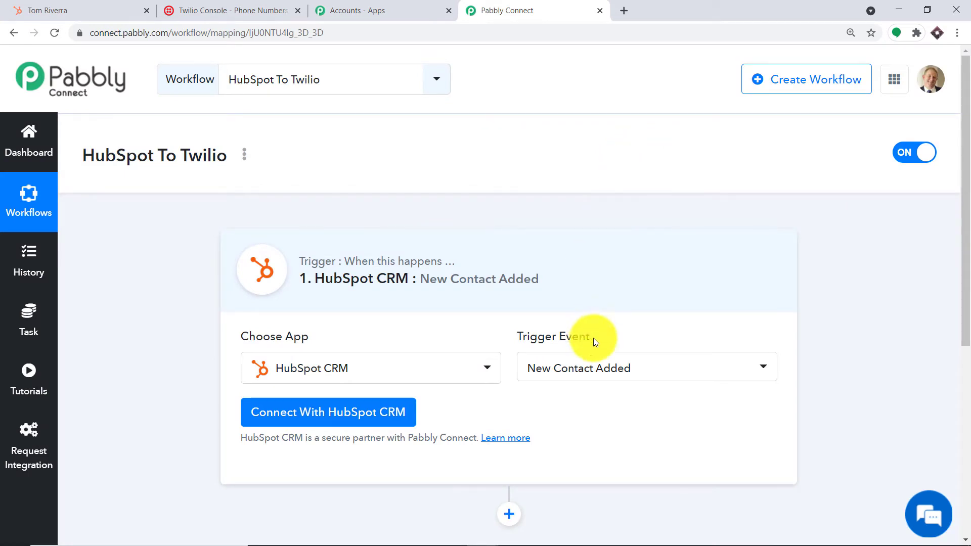
pyautogui.click(613, 370)
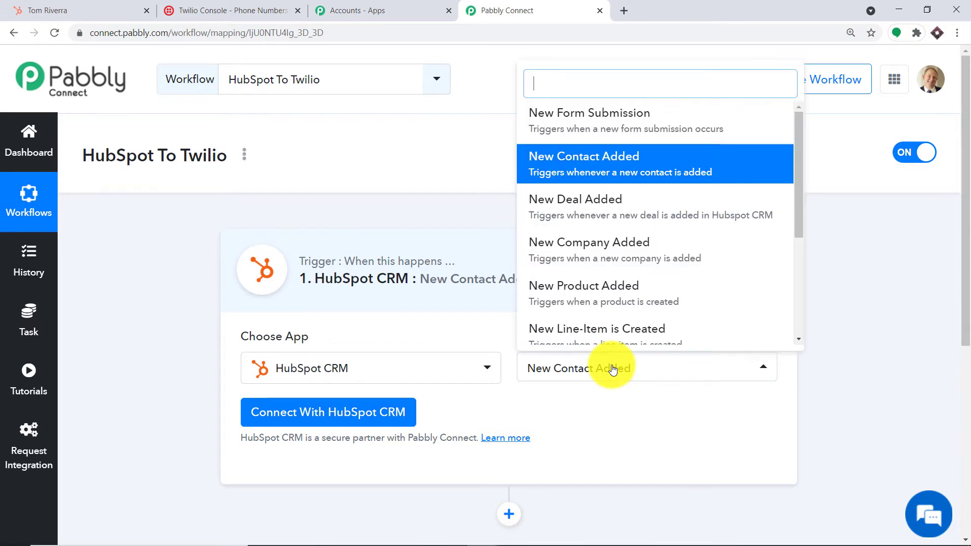
pyautogui.scroll(-1, 643, 212)
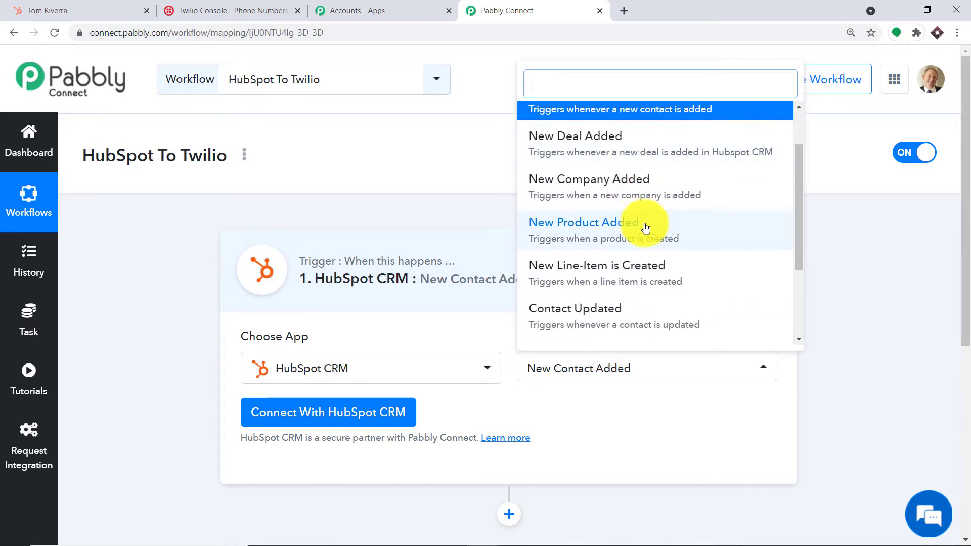
pyautogui.scroll(-1, 647, 230)
pyautogui.scroll(3, 650, 240)
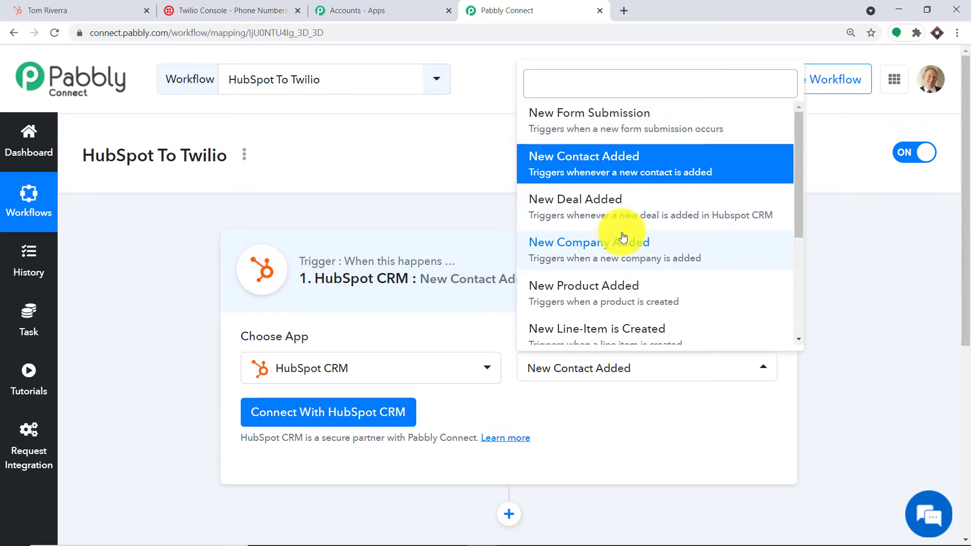
pyautogui.scroll(-2, 668, 238)
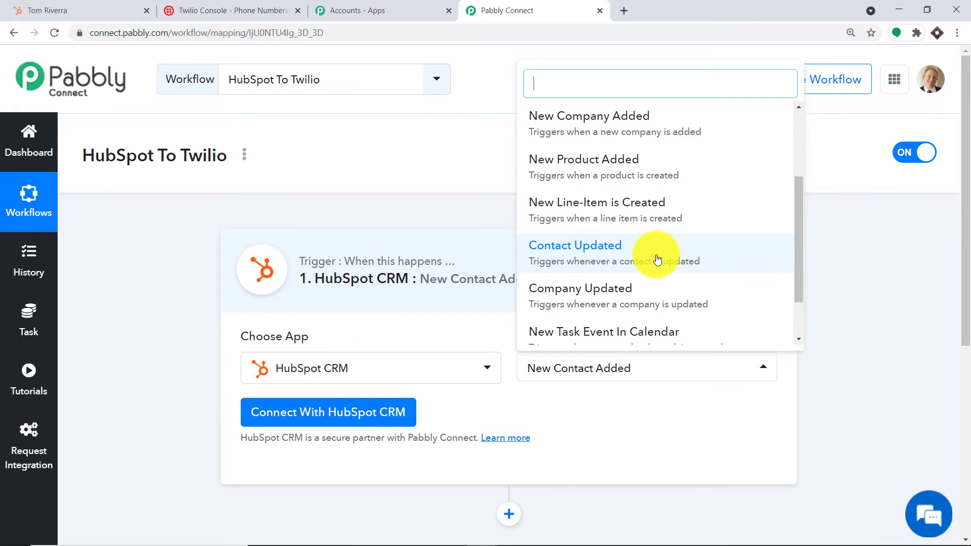
pyautogui.click(626, 423)
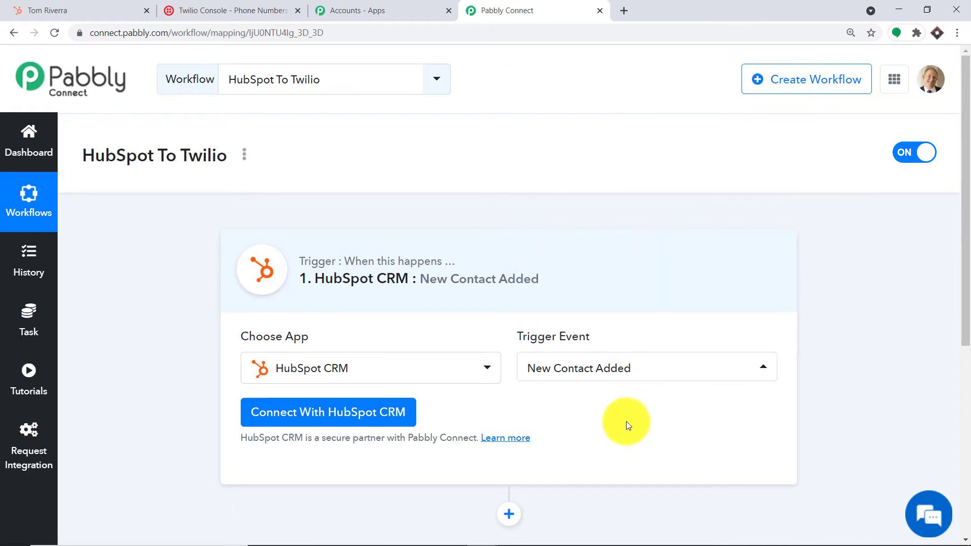
# Begin connecting the HubSpot CRM account with new credentials needing an API key
pyautogui.scroll(-2, 628, 319)
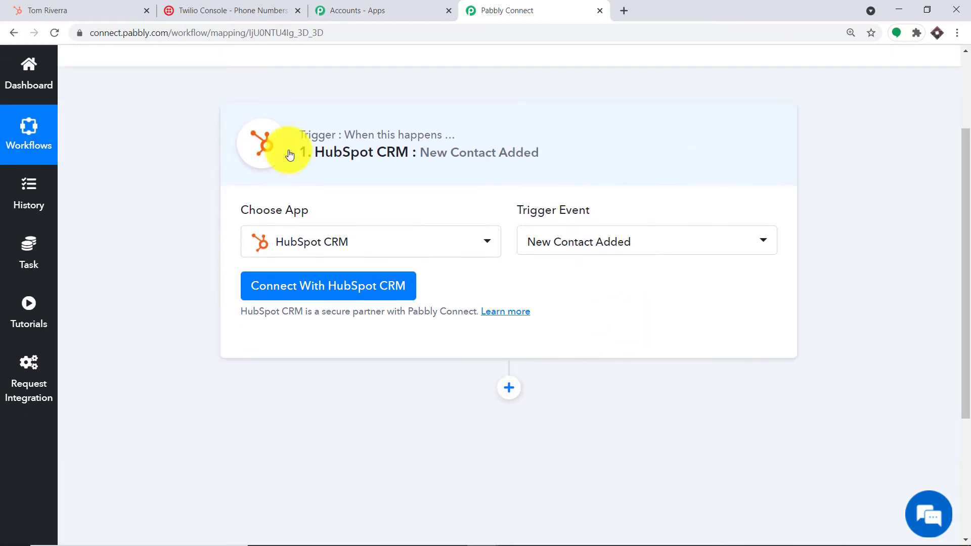
pyautogui.click(279, 294)
pyautogui.scroll(-1, 448, 230)
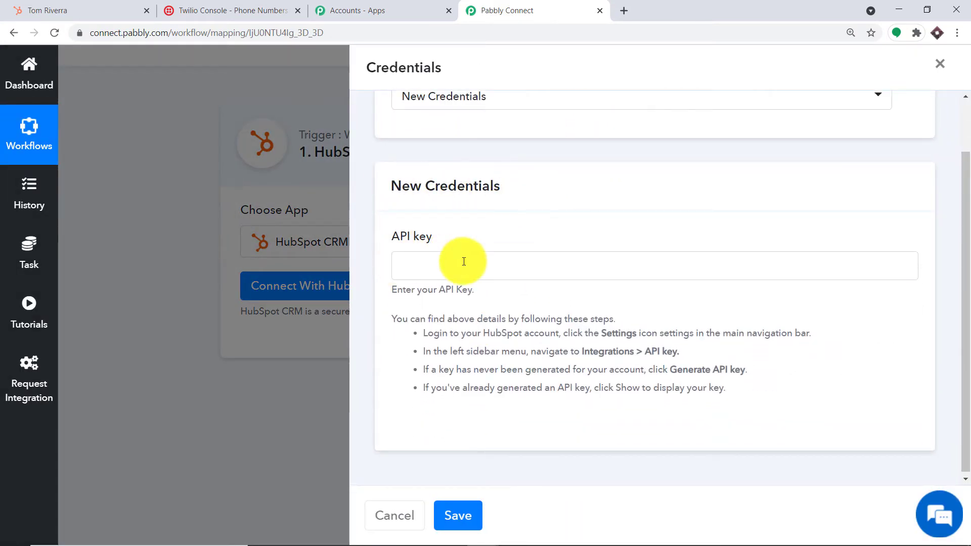
pyautogui.click(80, 9)
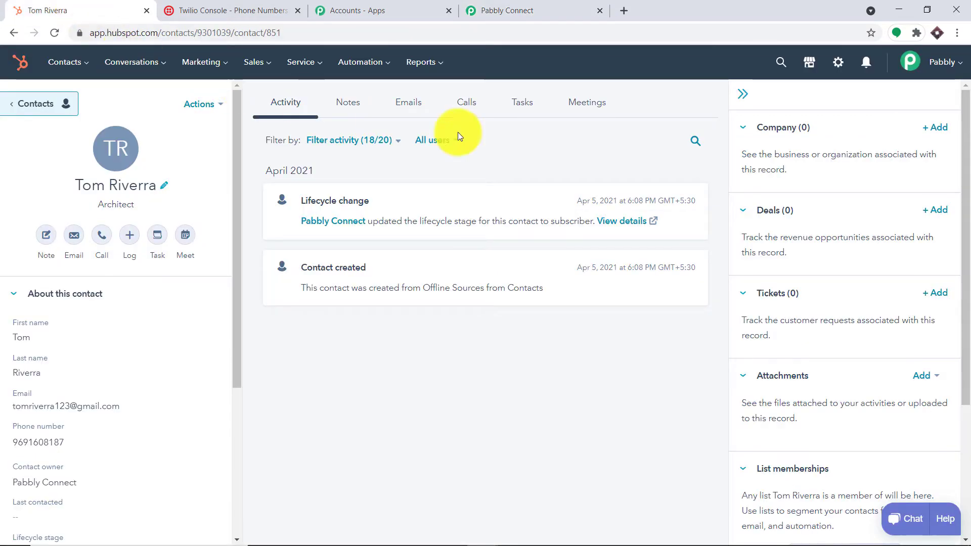
# Reveal the HubSpot API key under Settings > Integrations > API Key and copy it
pyautogui.click(838, 73)
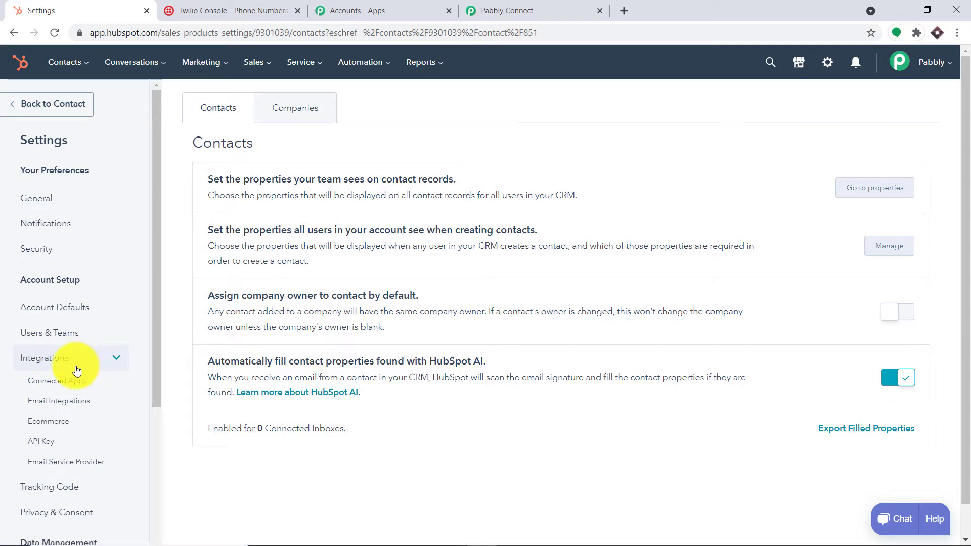
pyautogui.click(55, 448)
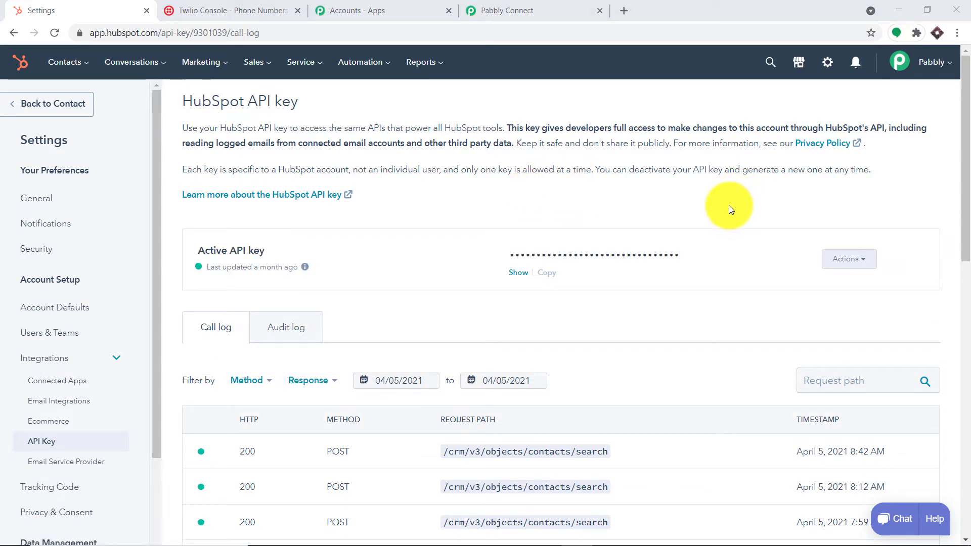
pyautogui.click(518, 273)
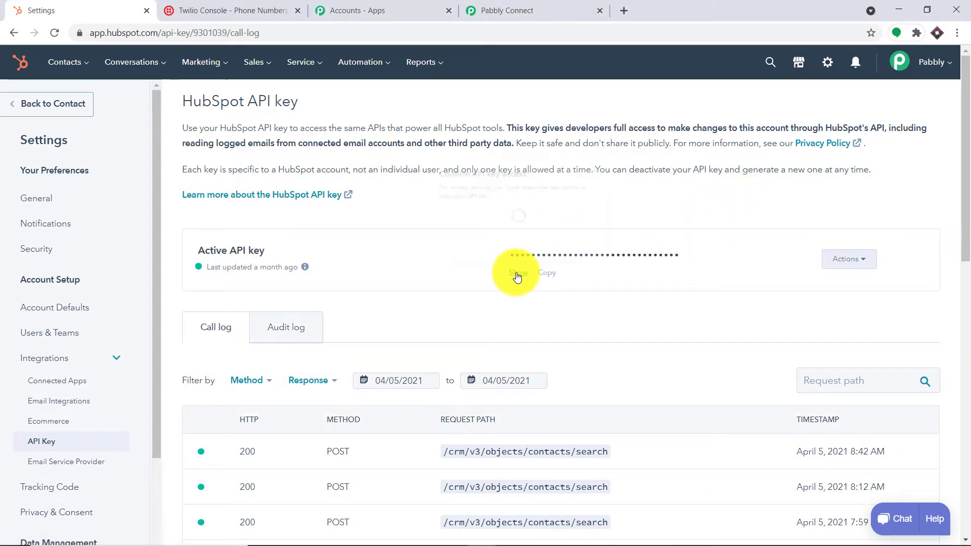
pyautogui.click(434, 217)
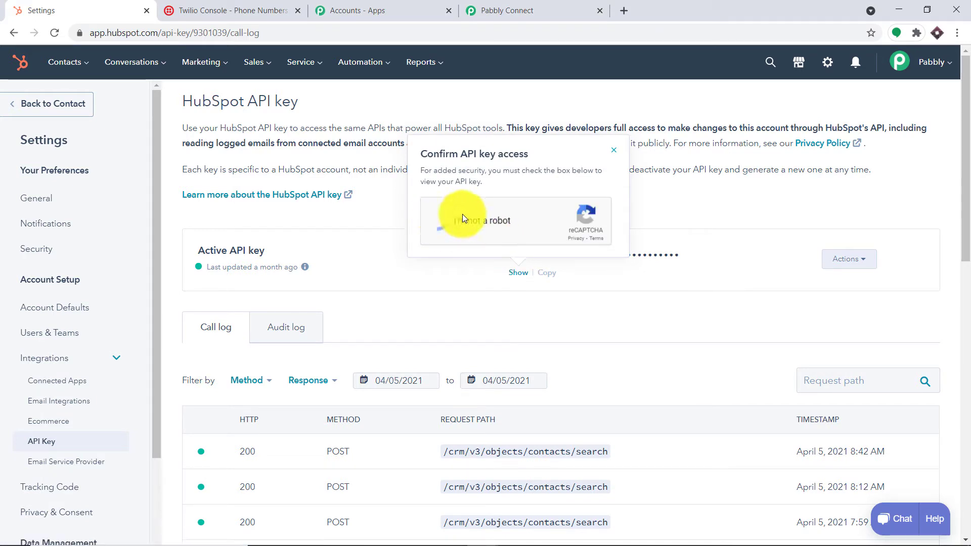
pyautogui.click(549, 273)
# Paste the HubSpot API key into Pabbly's credentials, save, and send a test request
pyautogui.click(531, 11)
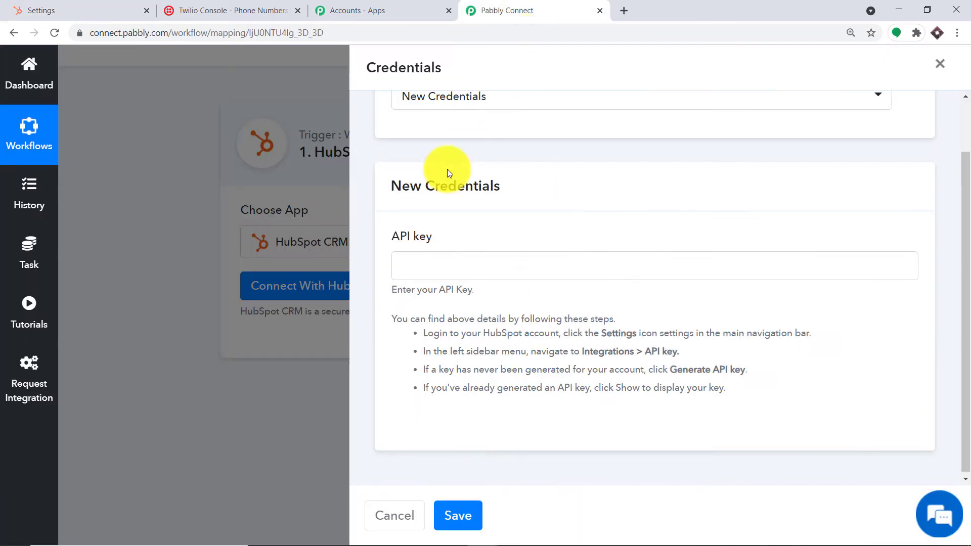
pyautogui.rightClick(414, 264)
pyautogui.click(435, 363)
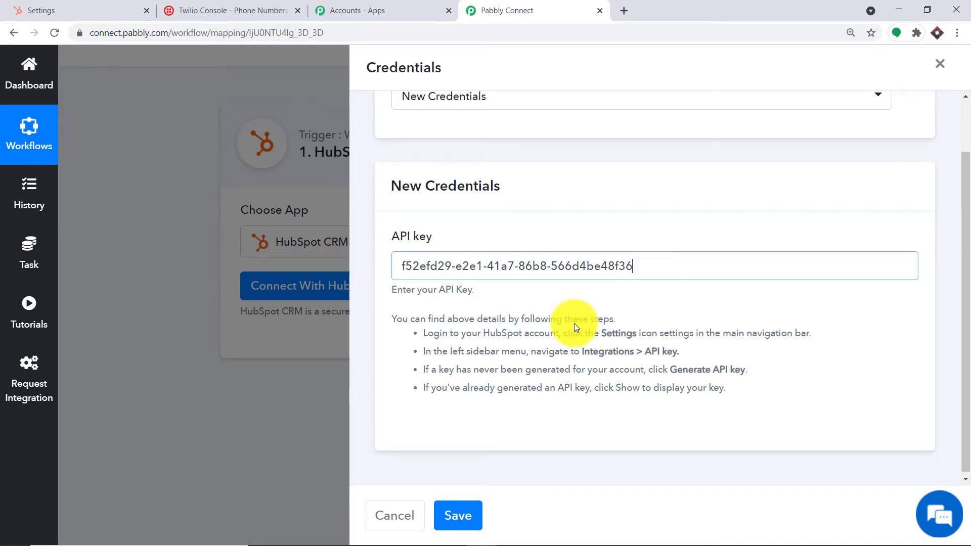
pyautogui.click(463, 516)
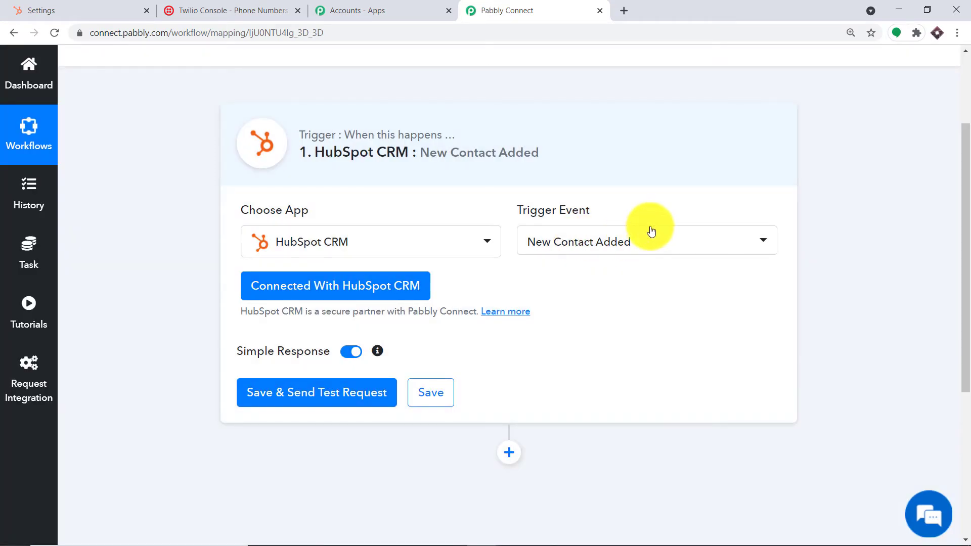
pyautogui.scroll(-1, 654, 249)
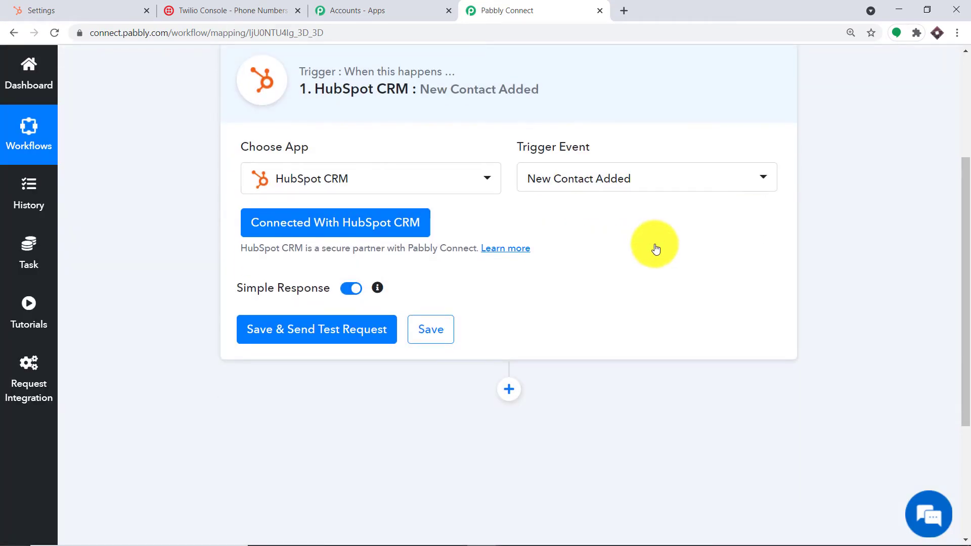
pyautogui.click(325, 332)
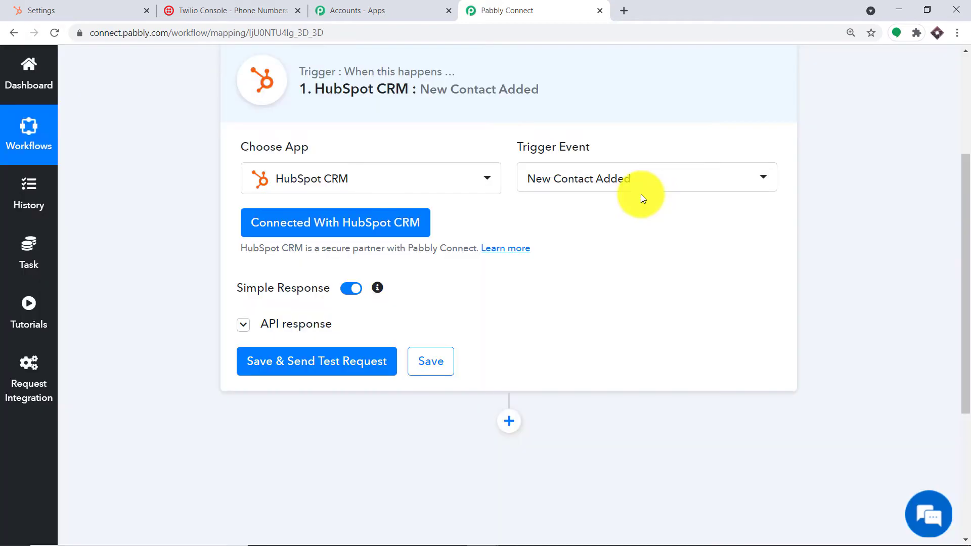
pyautogui.scroll(-12, 652, 260)
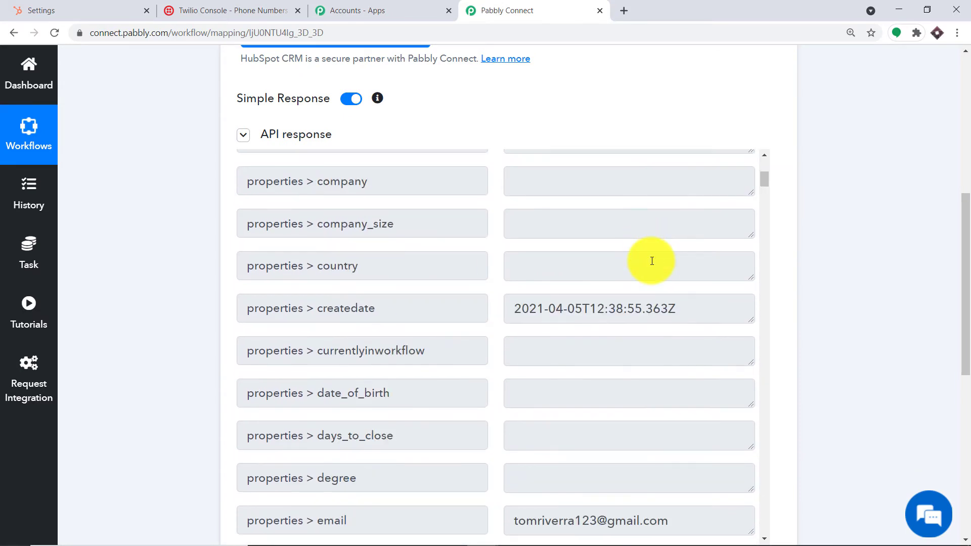
pyautogui.scroll(-4, 654, 262)
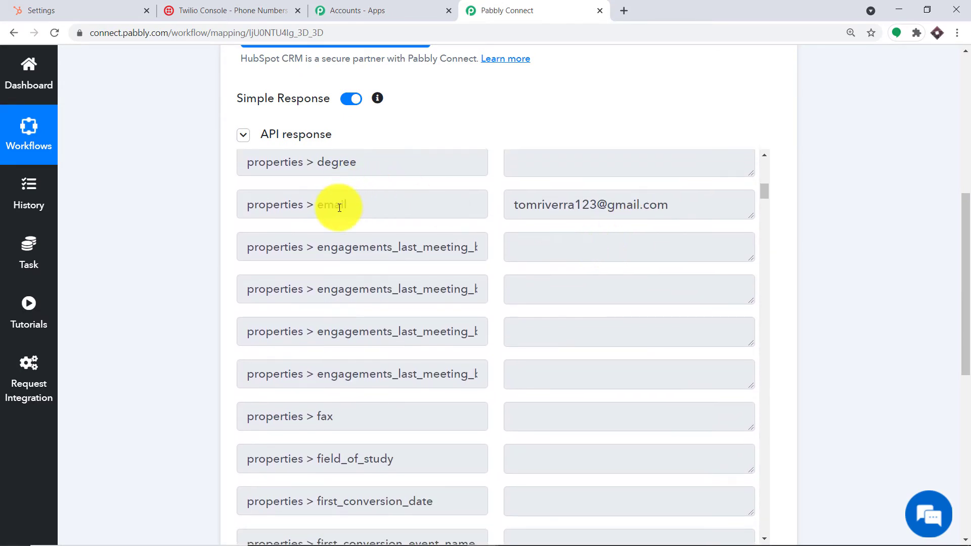
pyautogui.scroll(-4, 640, 209)
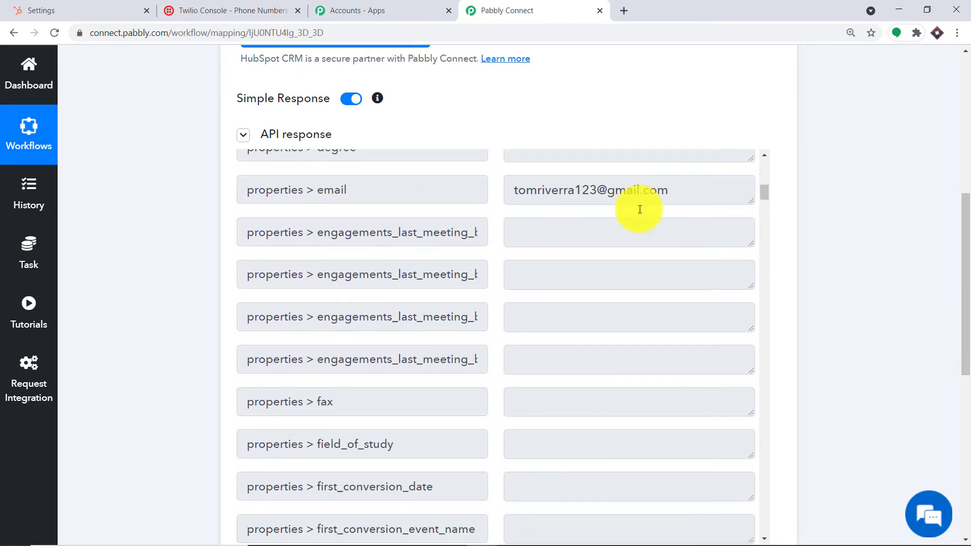
pyautogui.scroll(-5, 617, 214)
pyautogui.scroll(-4, 560, 251)
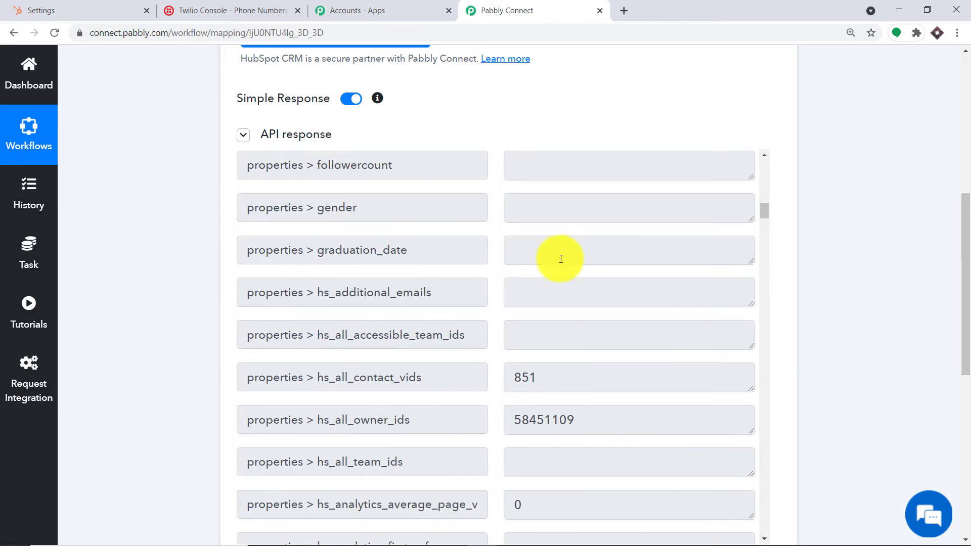
pyautogui.scroll(-20, 566, 287)
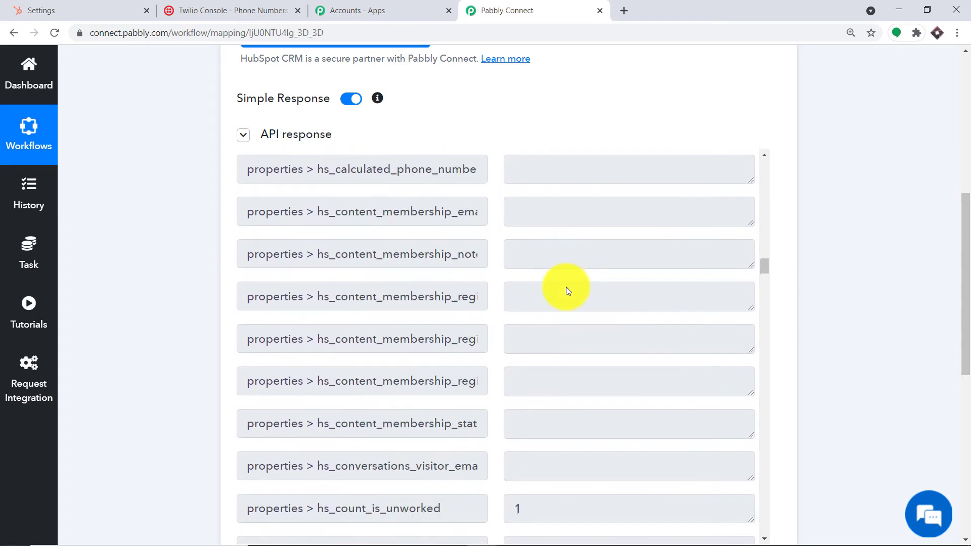
pyautogui.scroll(-20, 569, 289)
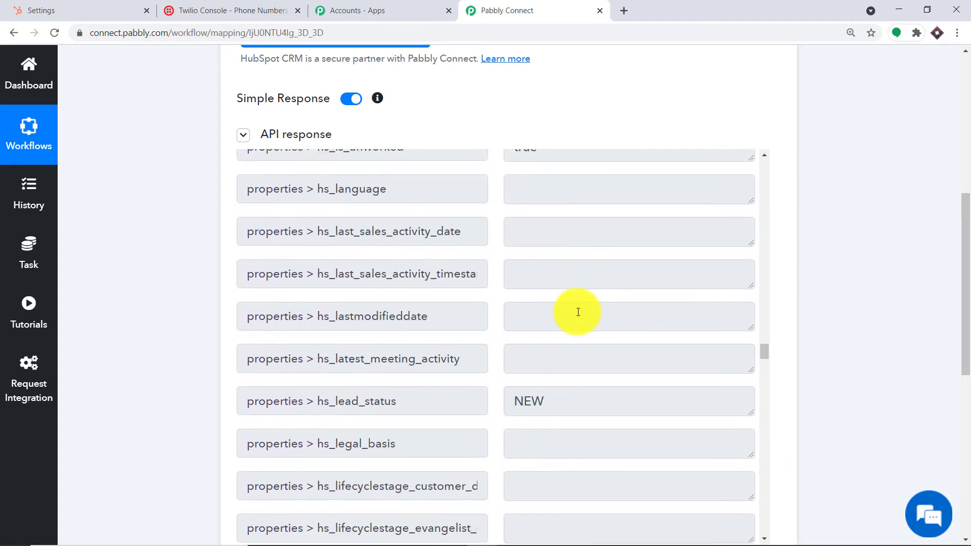
pyautogui.scroll(-20, 580, 318)
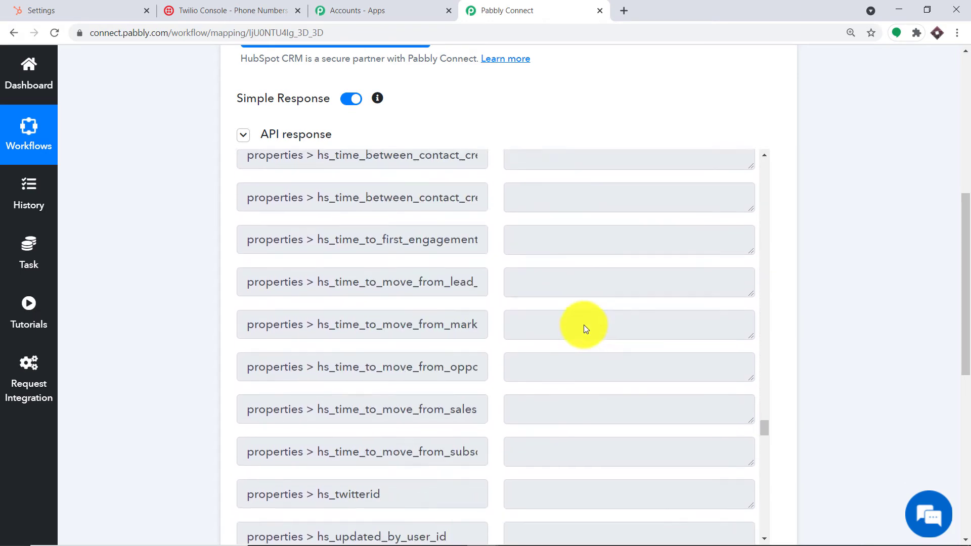
pyautogui.scroll(-15, 585, 332)
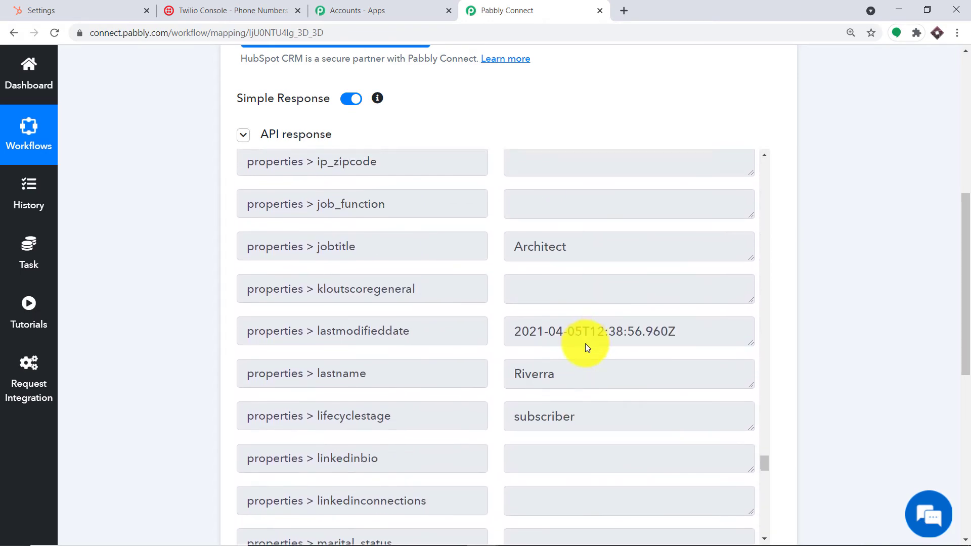
pyautogui.scroll(3, 525, 252)
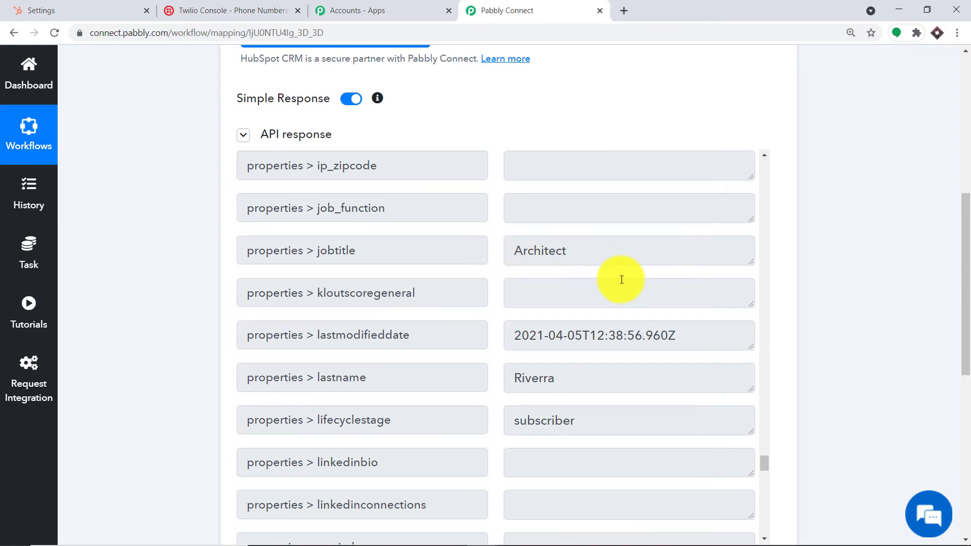
pyautogui.scroll(-1, 607, 268)
pyautogui.scroll(-10, 592, 261)
pyautogui.scroll(10, 587, 281)
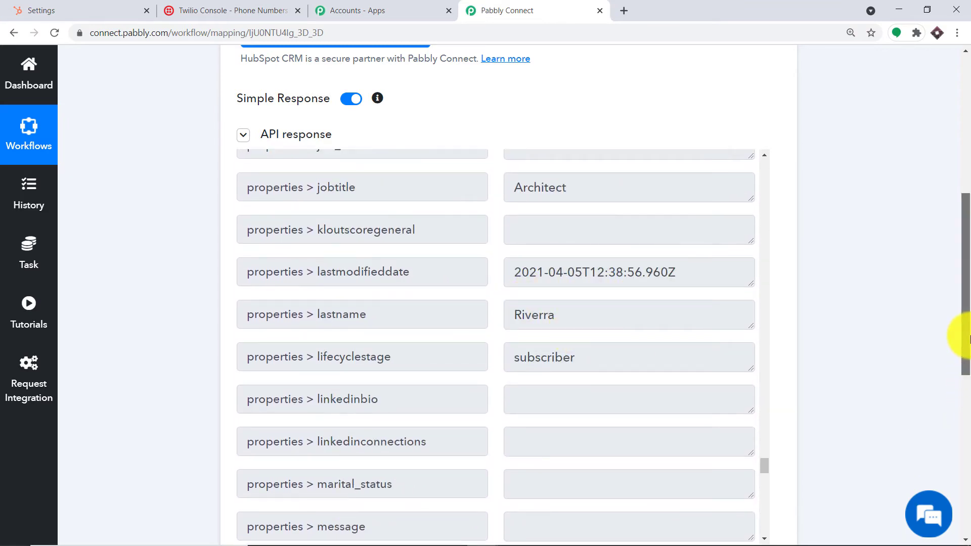
pyautogui.moveTo(965, 336); pyautogui.dragTo(969, 394)
pyautogui.scroll(-15, 506, 233)
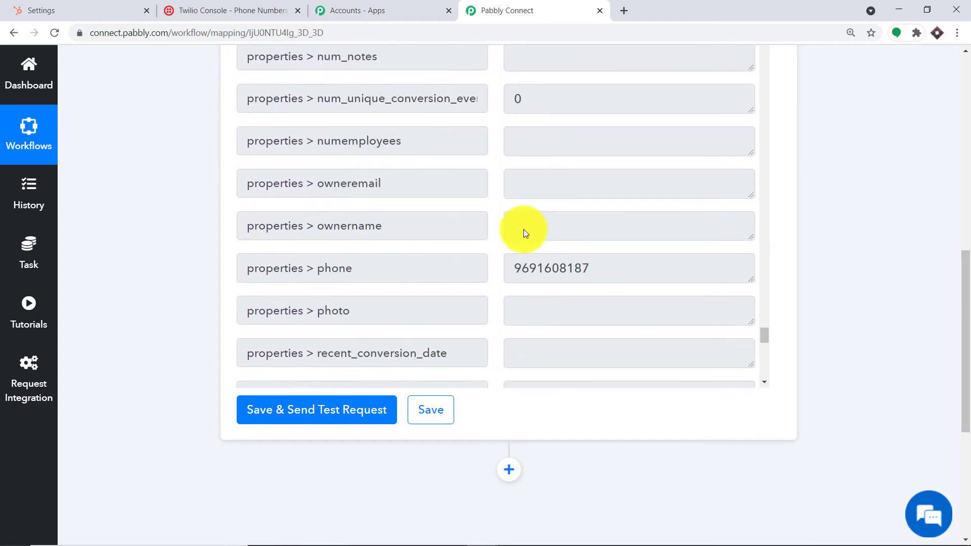
pyautogui.moveTo(512, 141); pyautogui.dragTo(603, 149)
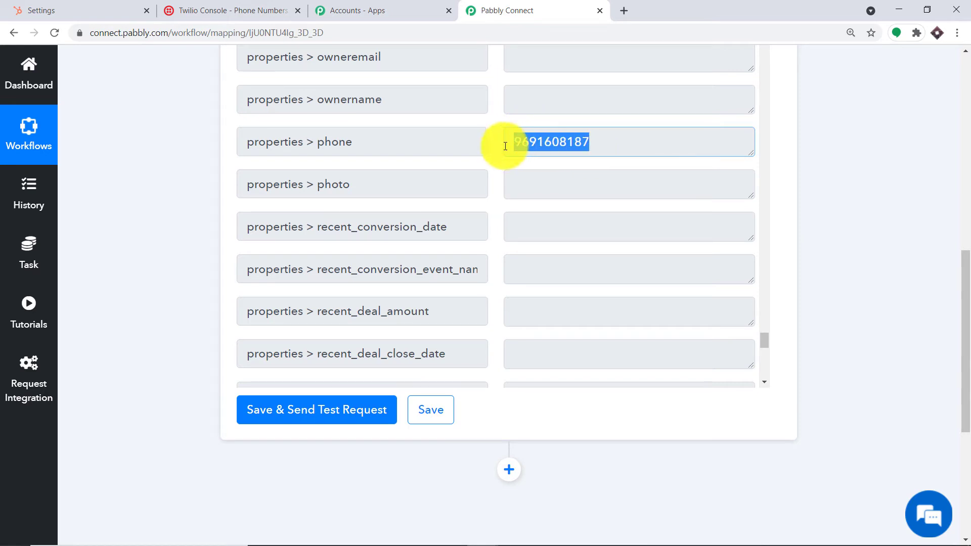
pyautogui.moveTo(964, 292); pyautogui.dragTo(964, 379)
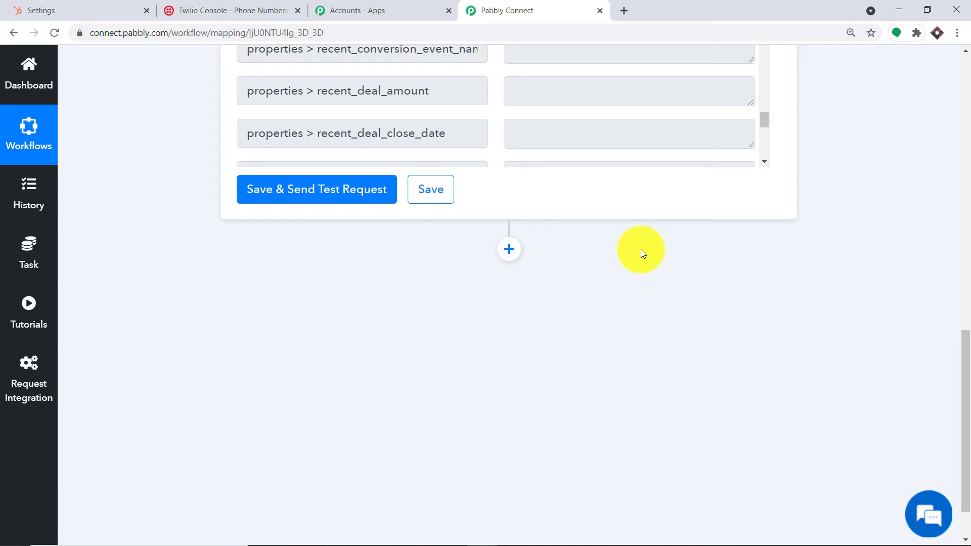
# Add a Twilio Send SMS Message action after the HubSpot trigger
pyautogui.click(506, 247)
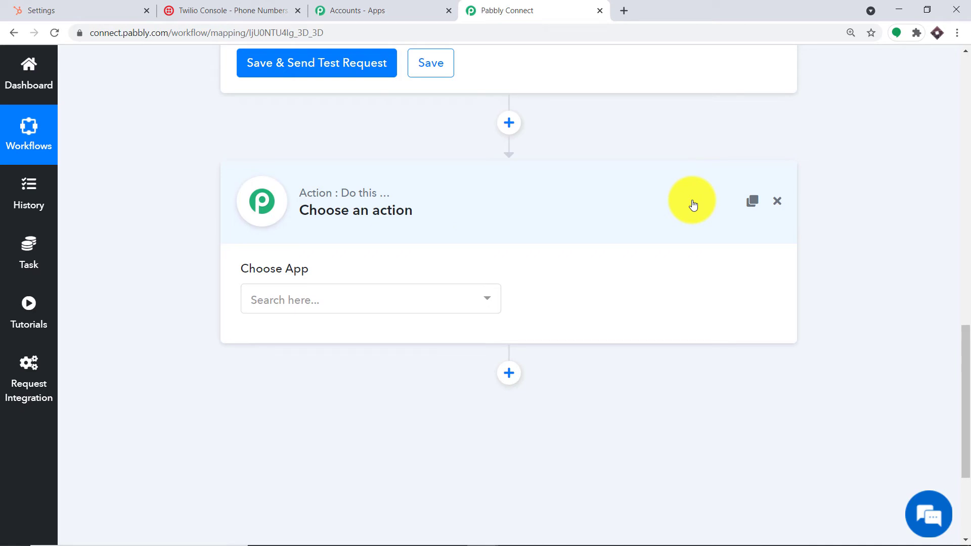
pyautogui.click(441, 301)
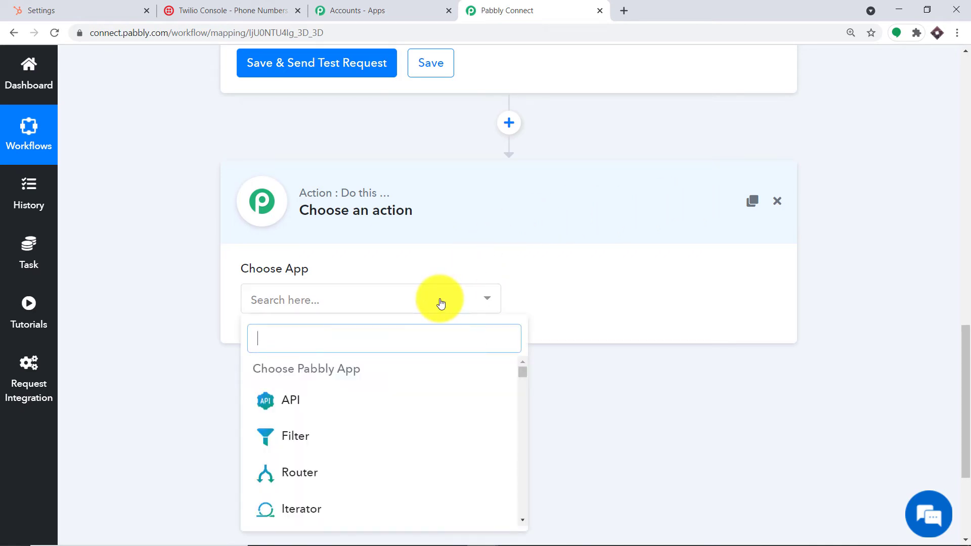
pyautogui.write('twili')
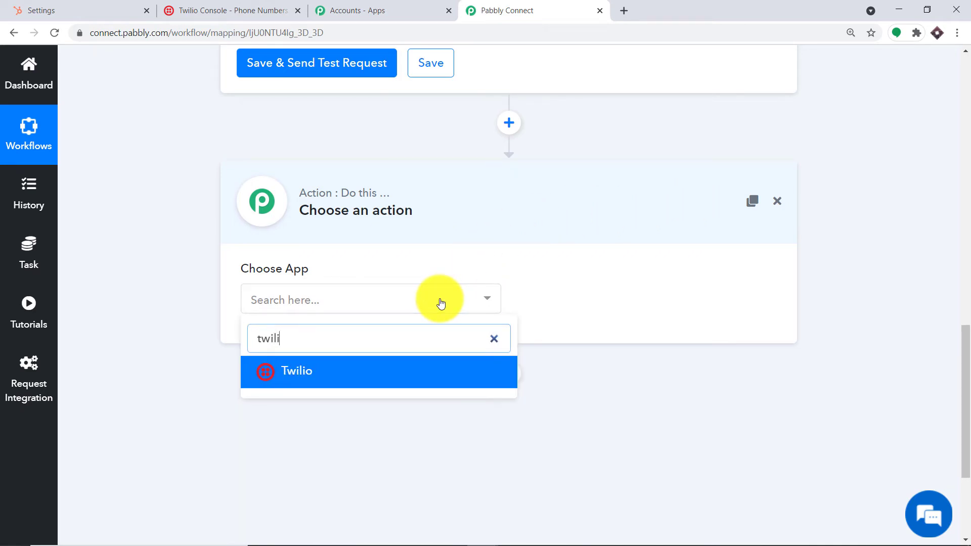
pyautogui.click(386, 372)
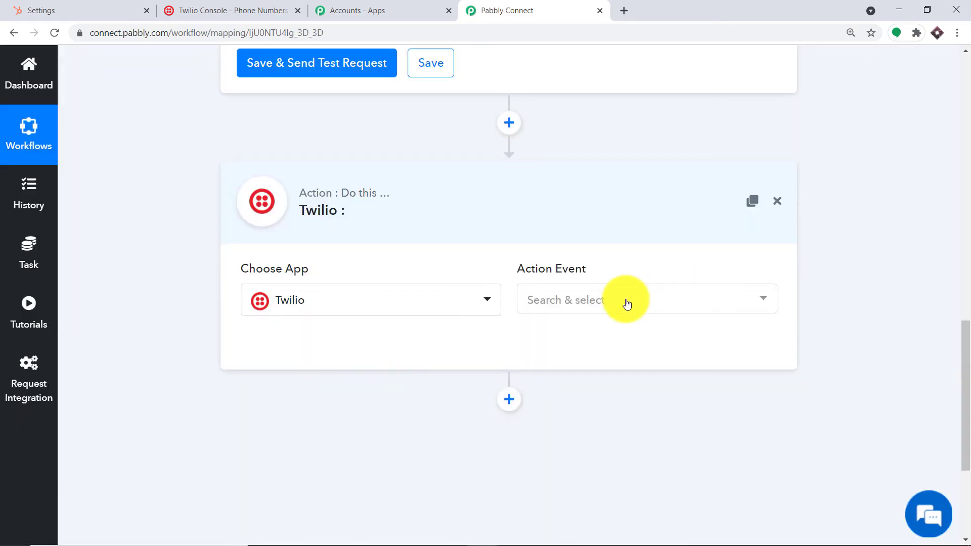
pyautogui.click(627, 303)
pyautogui.click(612, 374)
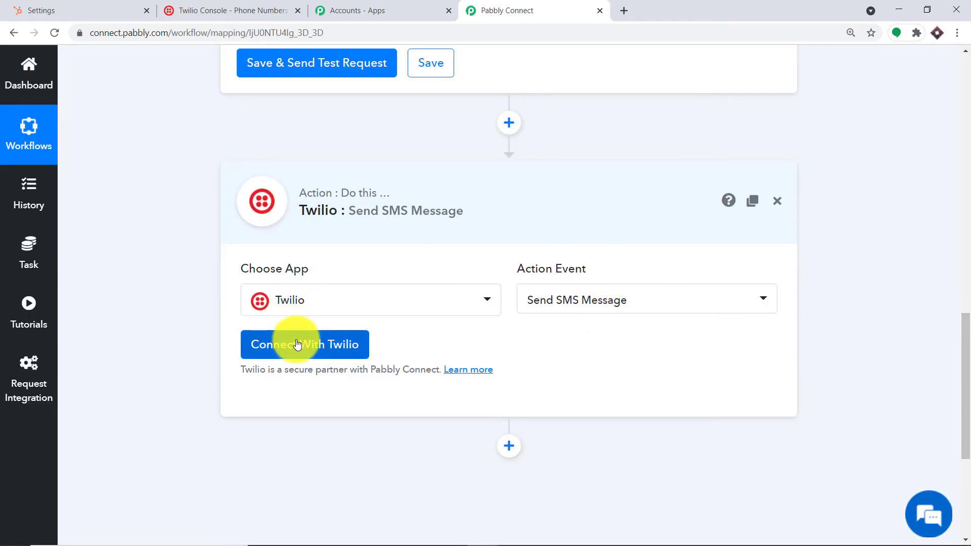
pyautogui.scroll(-2, 569, 198)
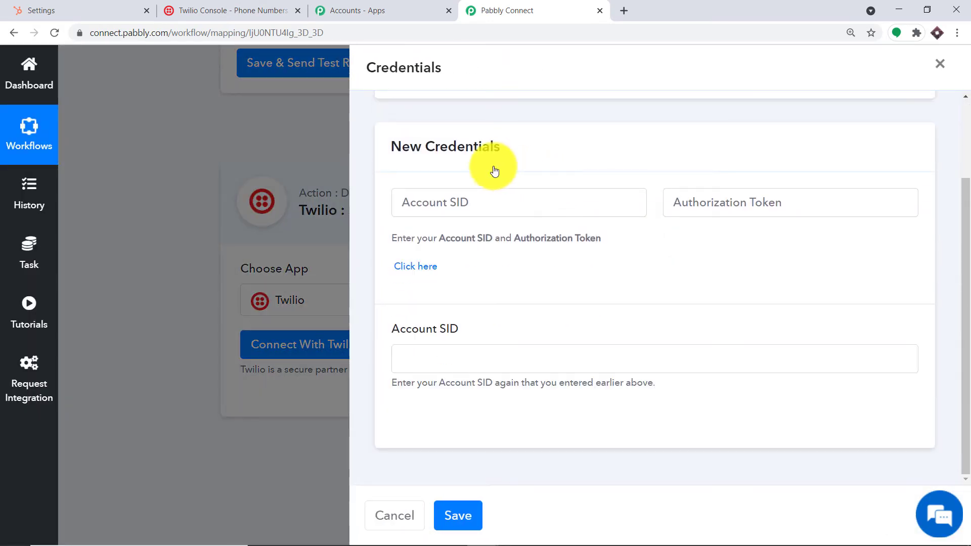
# Go through the empty Twilio Account SID and Authorization Token credential fields
pyautogui.click(450, 202)
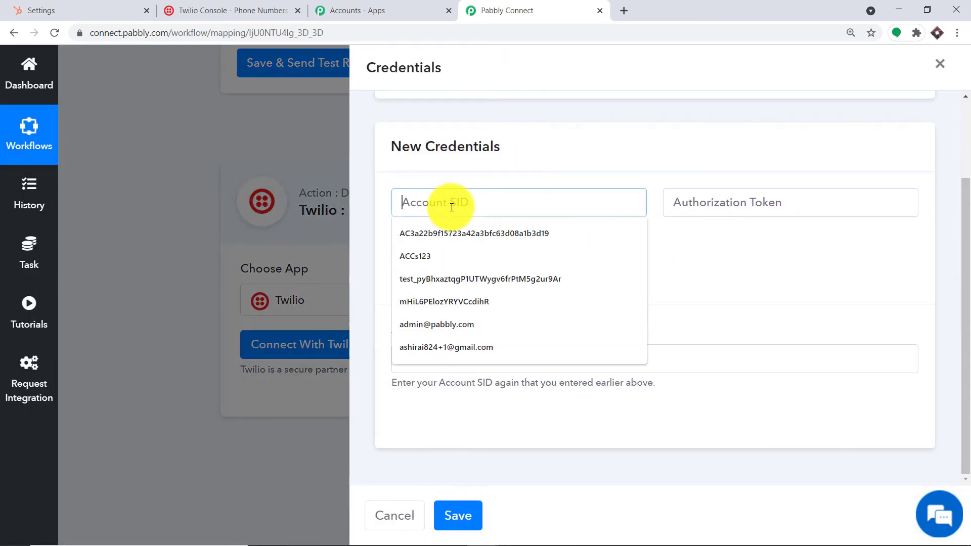
pyautogui.click(754, 198)
pyautogui.click(414, 358)
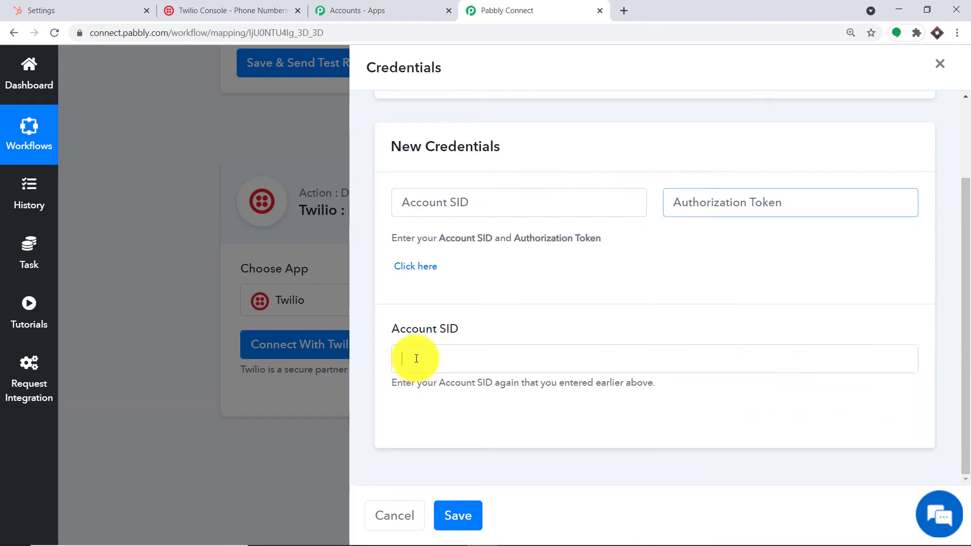
pyautogui.click(502, 262)
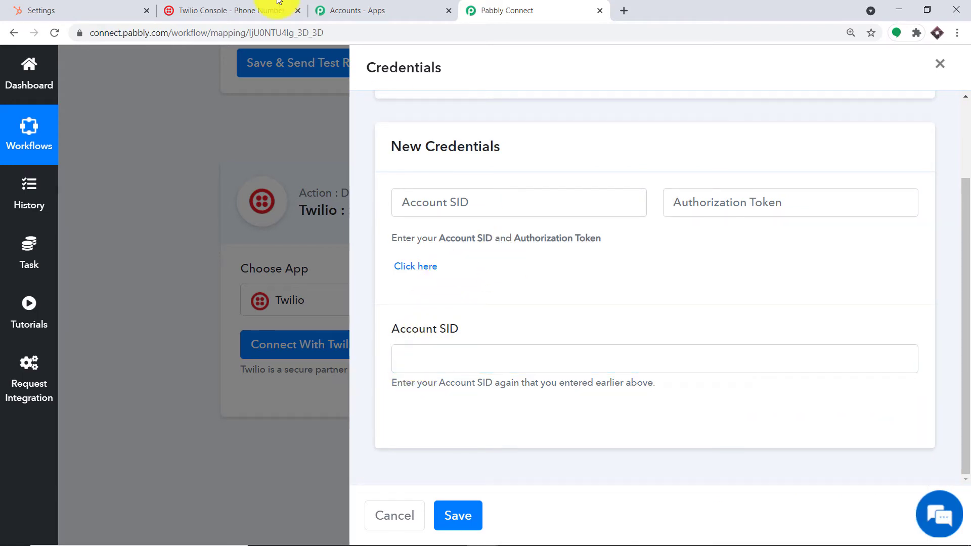
pyautogui.click(262, 9)
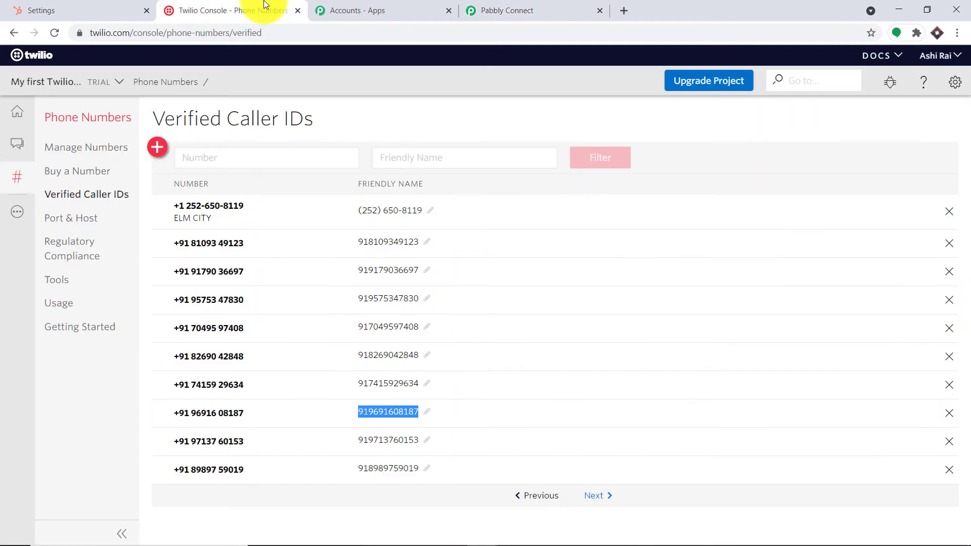
# Open Twilio's General Settings and authenticate with the account password
pyautogui.click(958, 86)
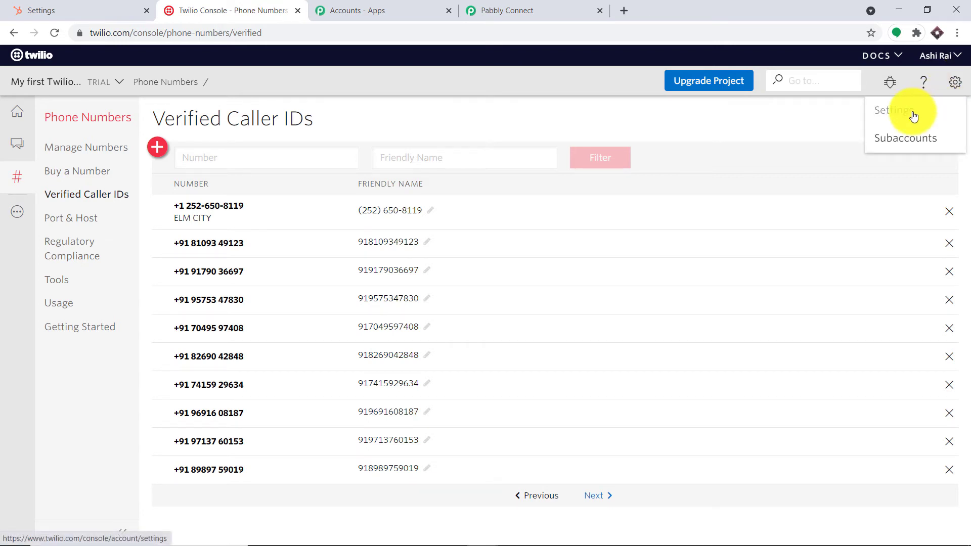
pyautogui.click(885, 112)
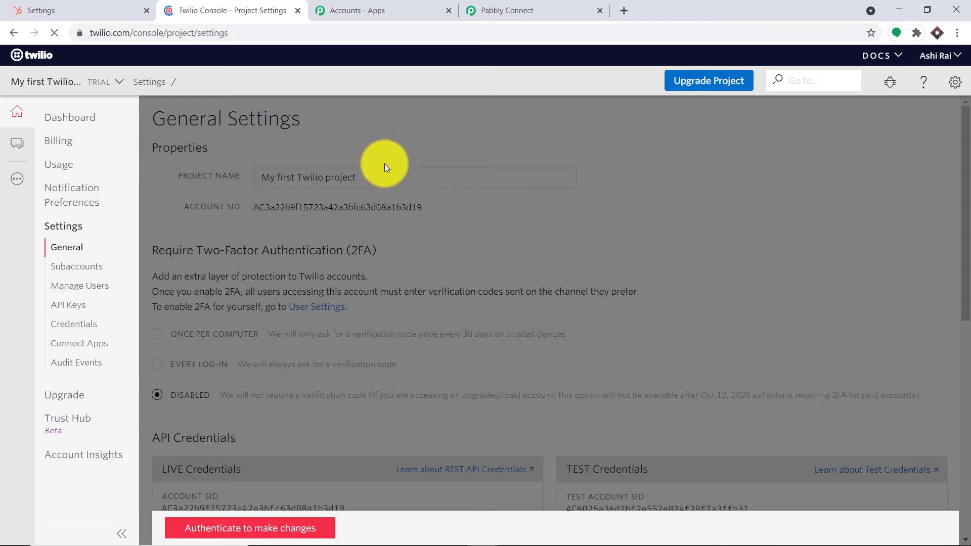
pyautogui.click(258, 527)
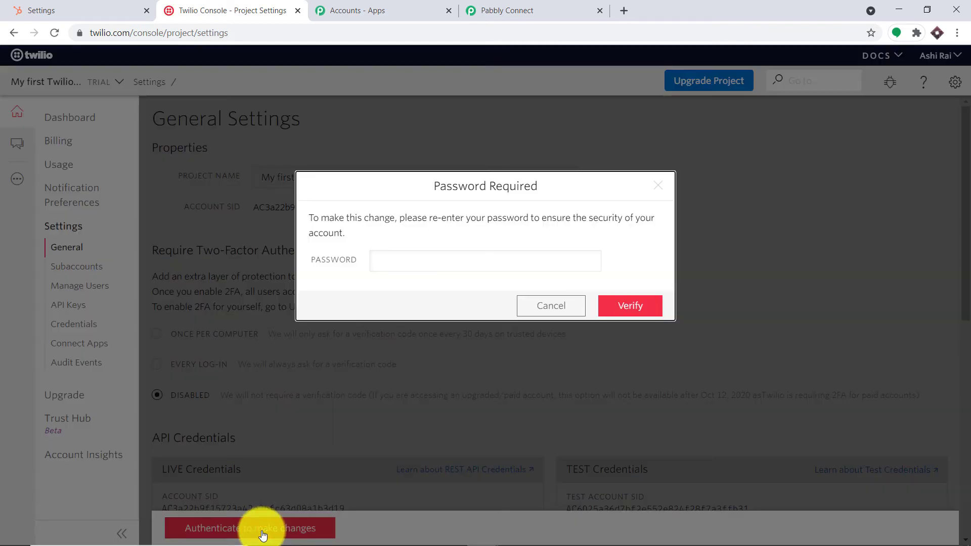
pyautogui.click(392, 261)
pyautogui.write('••')
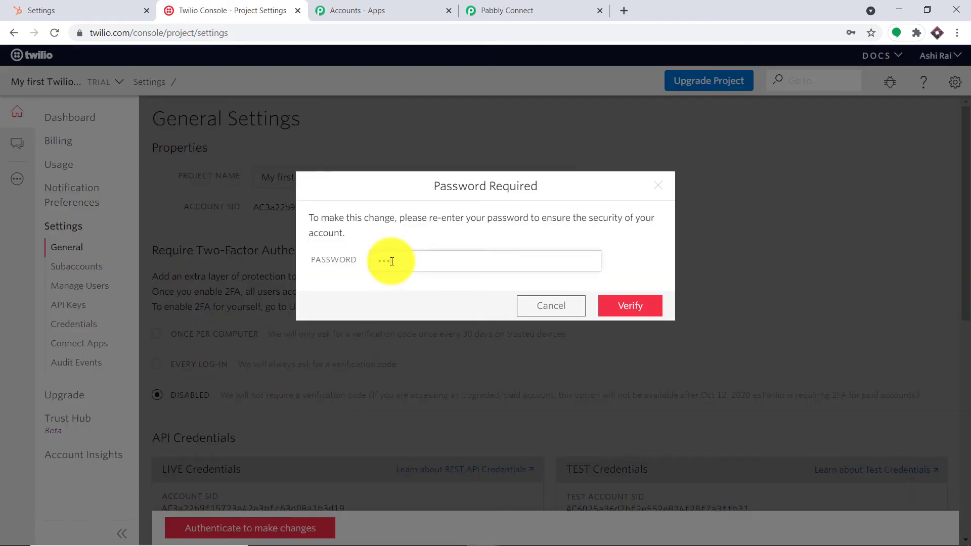
pyautogui.write('••••••••••••')
pyautogui.press('Return')
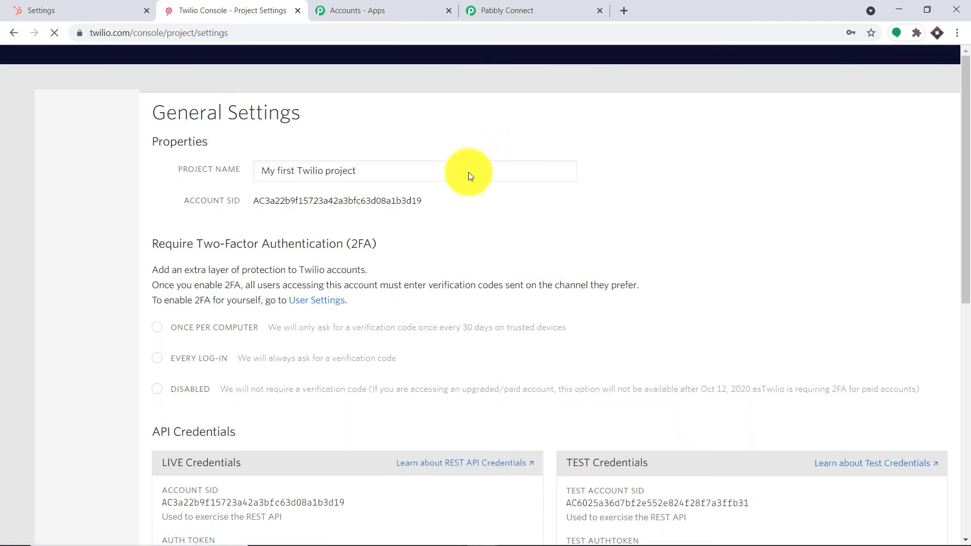
# Copy the live Account SID from the API Credentials section
pyautogui.scroll(-3, 471, 193)
pyautogui.scroll(-2, 470, 198)
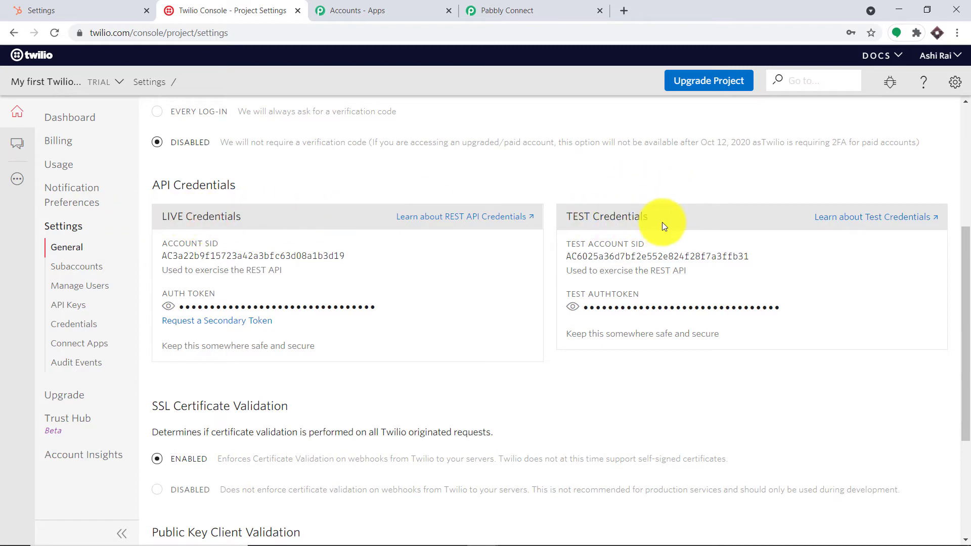
pyautogui.doubleClick(244, 255)
pyautogui.rightClick(254, 255)
pyautogui.click(254, 262)
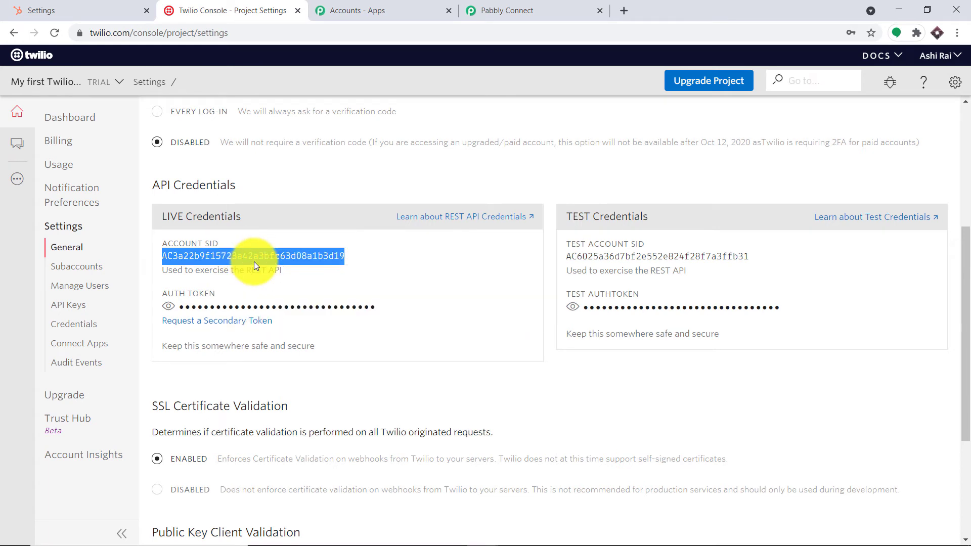
# Paste the Account SID and auth token into Pabbly's Twilio credentials form
pyautogui.click(551, 9)
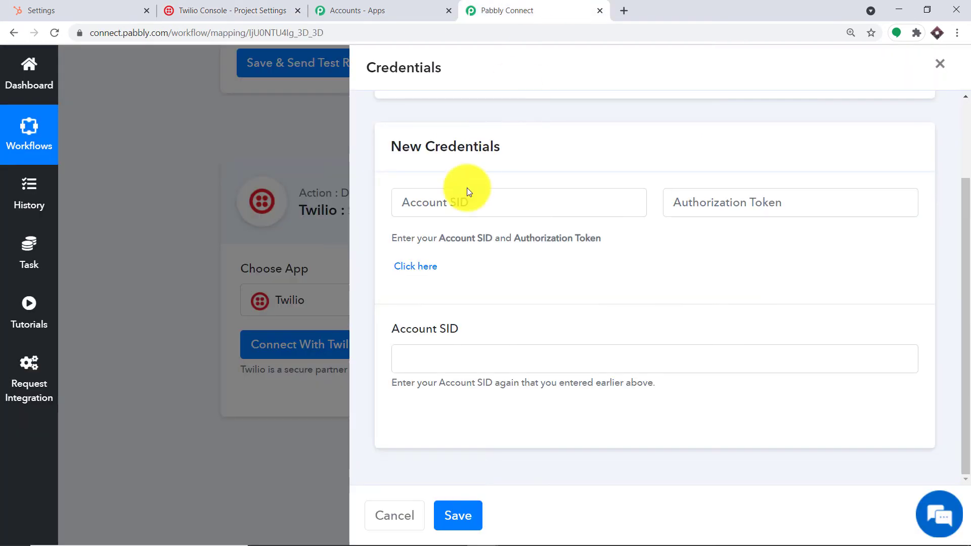
pyautogui.click(458, 209)
pyautogui.rightClick(458, 208)
pyautogui.click(504, 305)
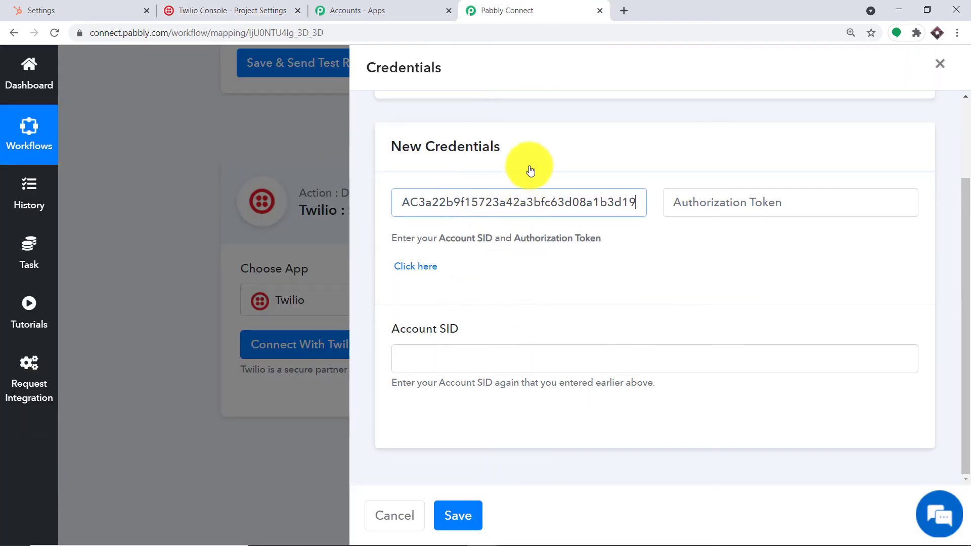
pyautogui.scroll(1, 526, 169)
pyautogui.click(727, 268)
pyautogui.rightClick(726, 272)
pyautogui.click(768, 412)
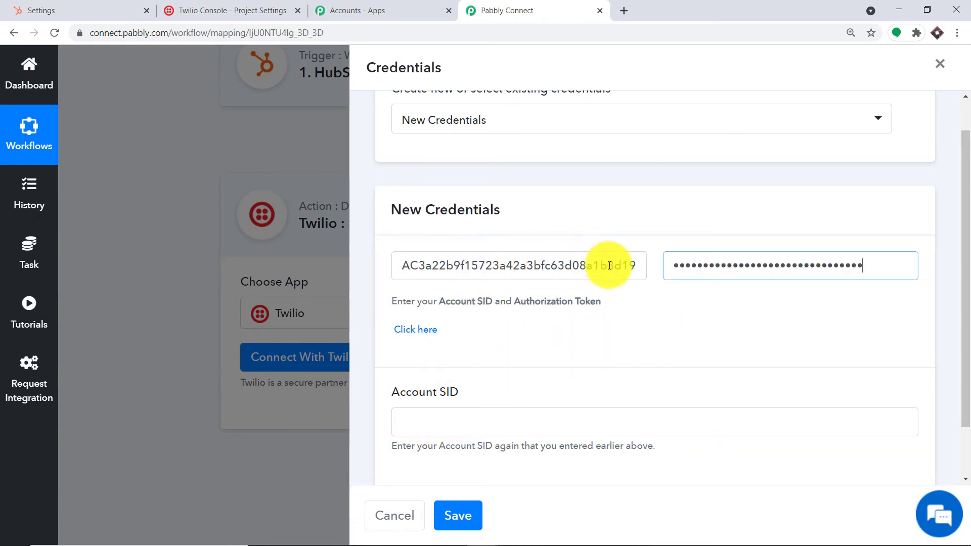
# Recopy the live Account SID into the confirmation field and save the Twilio credentials
pyautogui.click(237, 10)
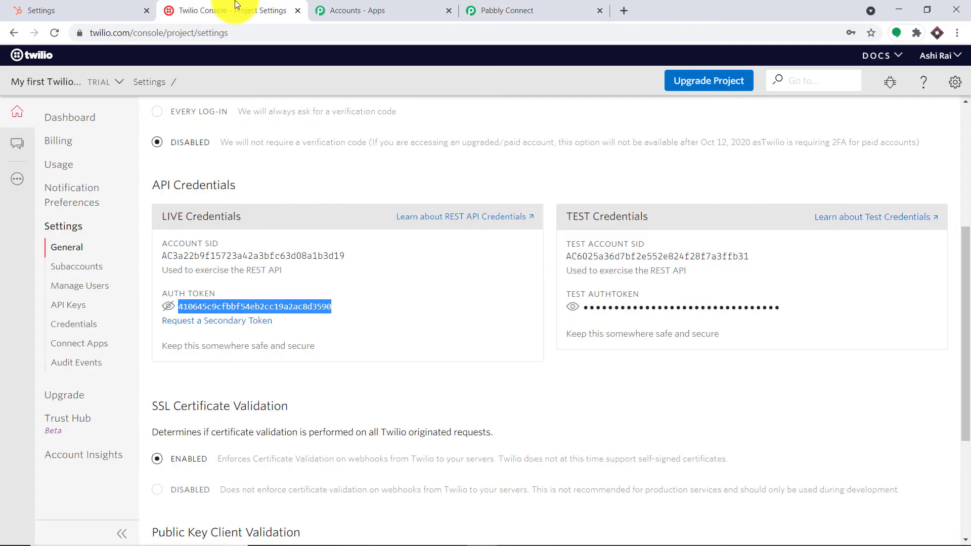
pyautogui.doubleClick(241, 255)
pyautogui.rightClick(241, 255)
pyautogui.click(268, 262)
pyautogui.click(506, 10)
pyautogui.click(435, 429)
pyautogui.rightClick(435, 429)
pyautogui.click(481, 330)
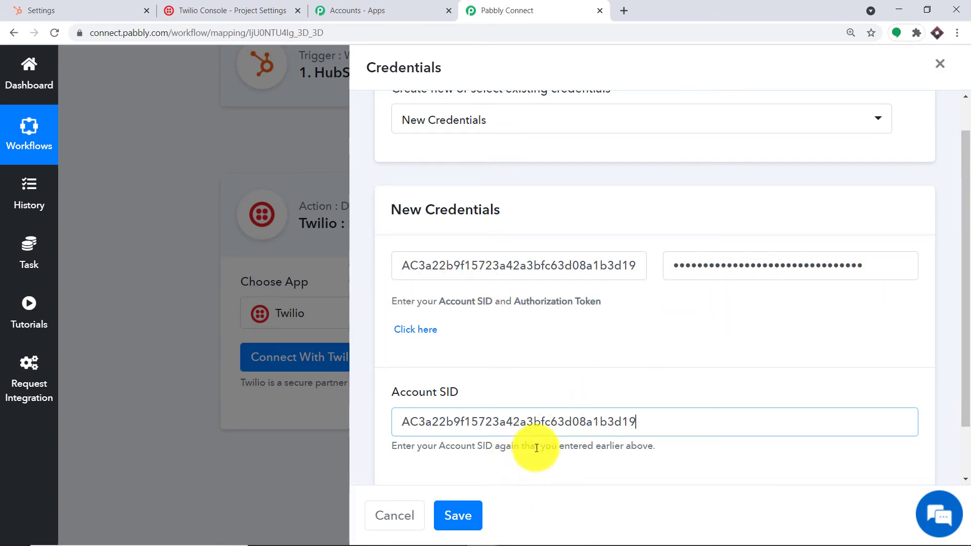
pyautogui.click(481, 502)
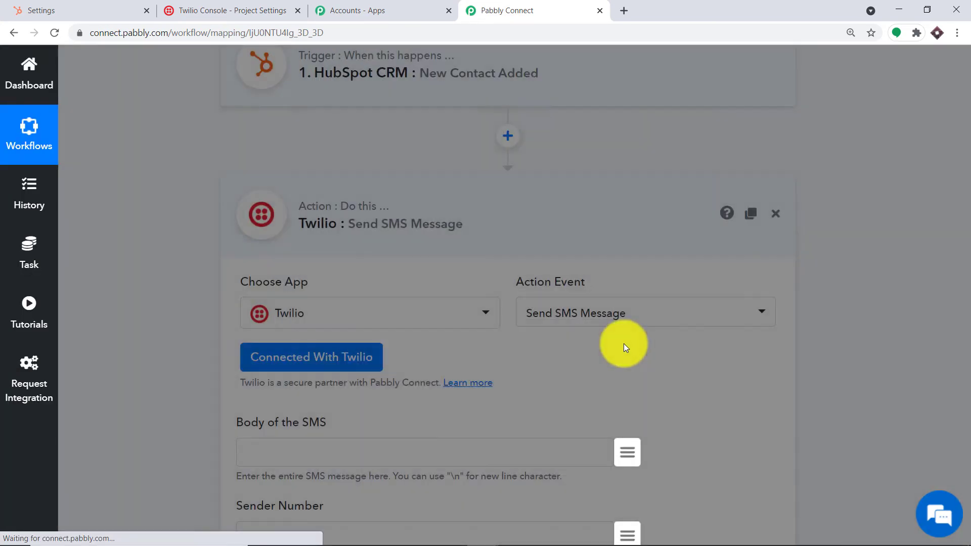
# Scroll down to the Sender Number field of the Send SMS Message action
pyautogui.scroll(-6, 625, 220)
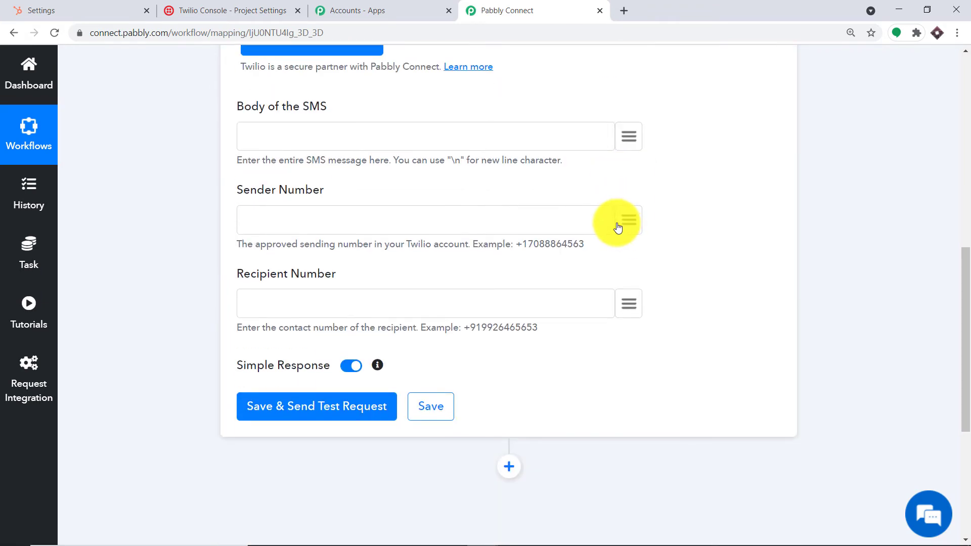
pyautogui.scroll(2, 618, 227)
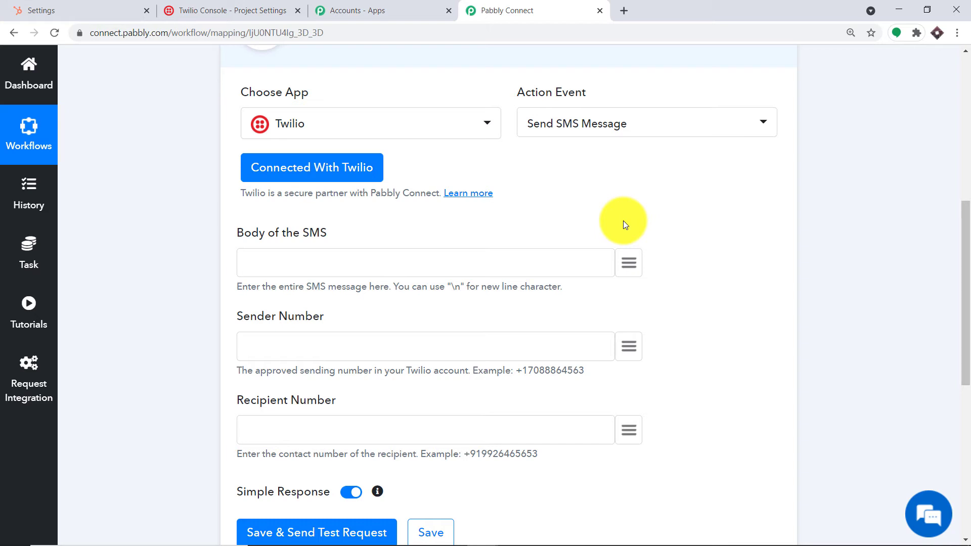
pyautogui.scroll(-1, 623, 220)
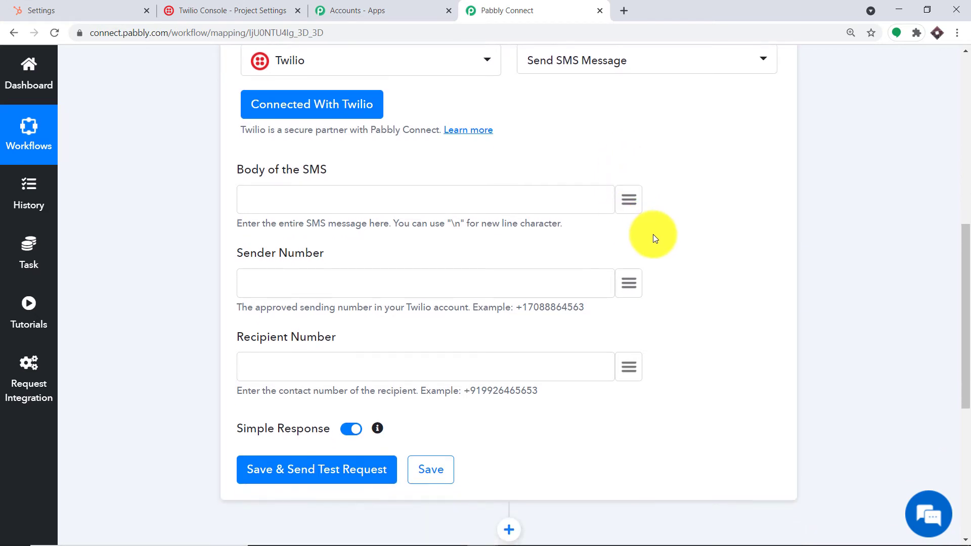
pyautogui.scroll(-1, 653, 232)
pyautogui.click(310, 218)
pyautogui.click(317, 302)
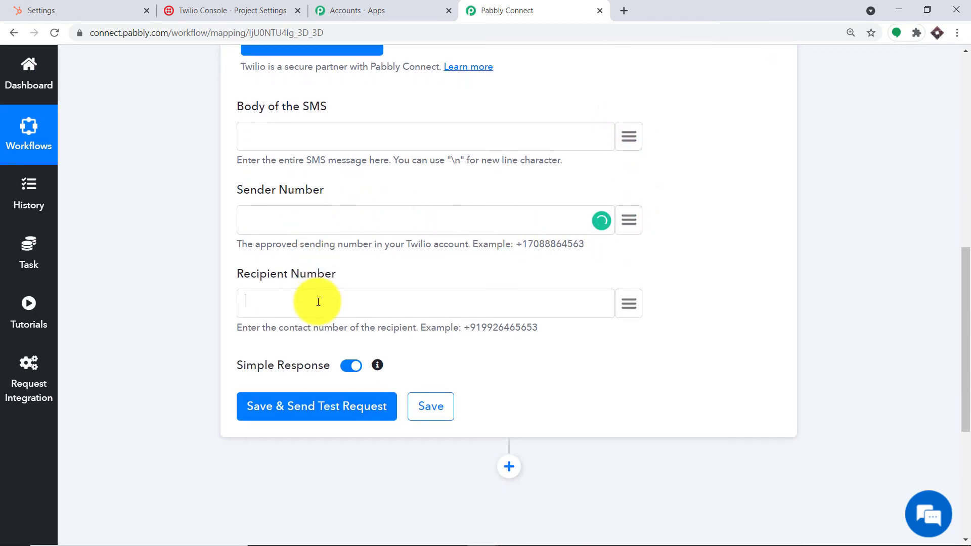
pyautogui.click(298, 216)
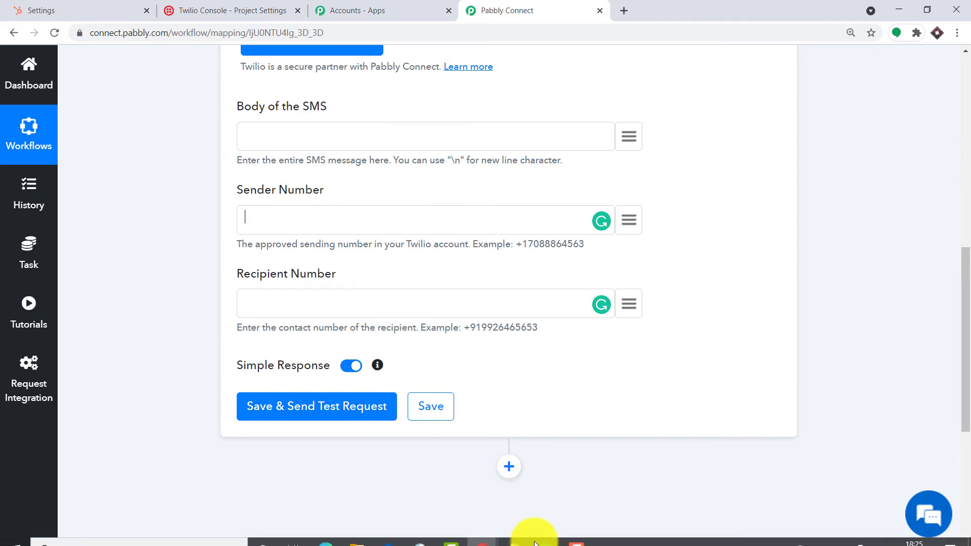
# Copy the Twilio sending number from Notepad and paste it into Sender Number
pyautogui.click(515, 533)
pyautogui.click(560, 495)
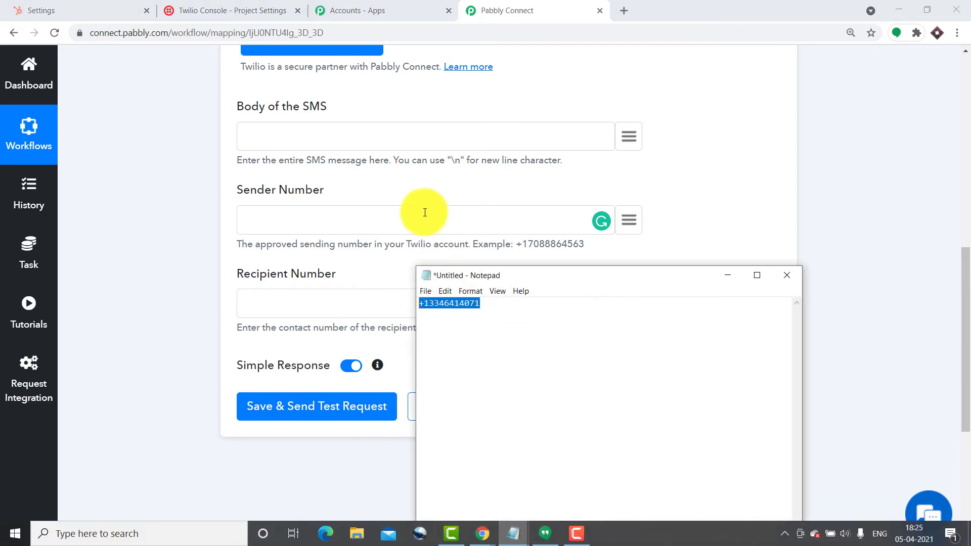
pyautogui.rightClick(445, 303)
pyautogui.click(463, 340)
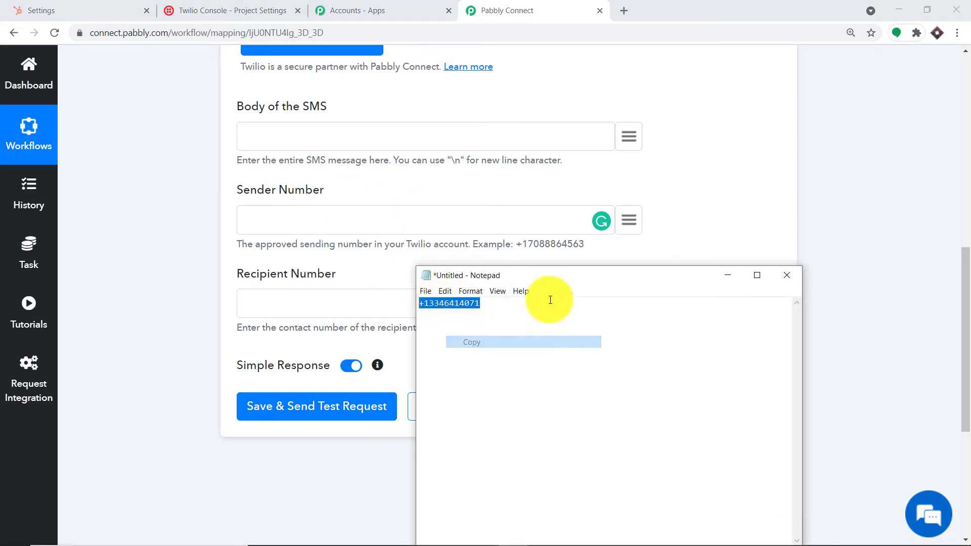
pyautogui.click(728, 275)
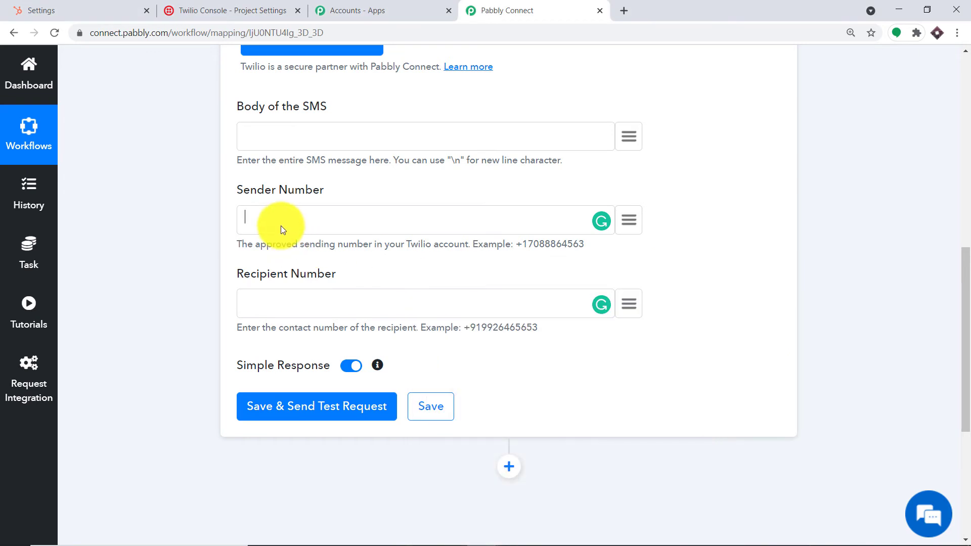
pyautogui.hotkey('ctrl', 'v')
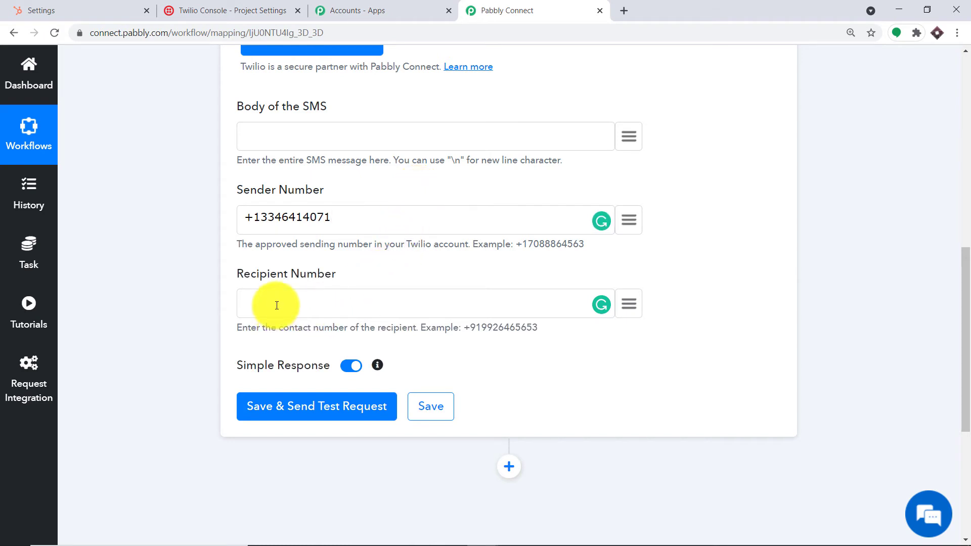
pyautogui.click(630, 305)
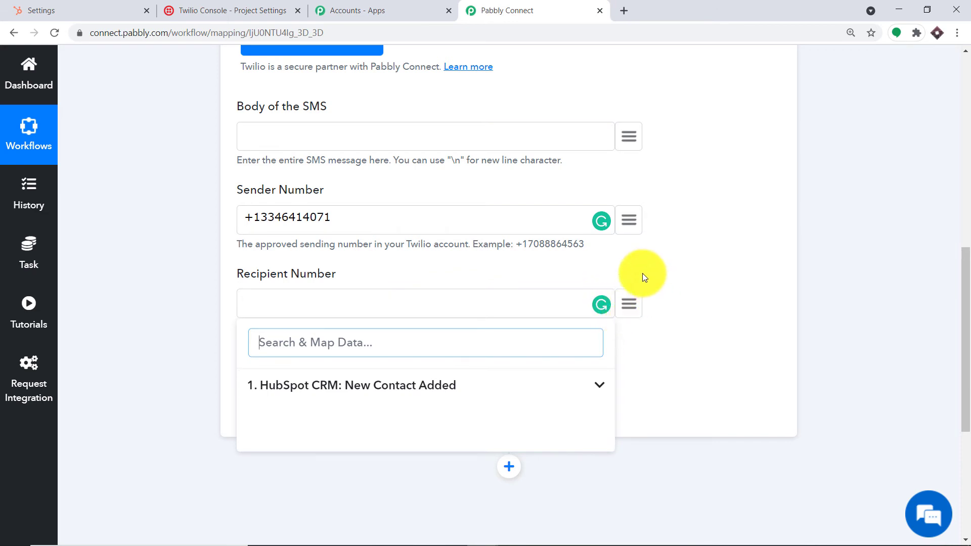
# Map the HubSpot calculated phone number into Recipient Number, prefixed with +91
pyautogui.click(376, 390)
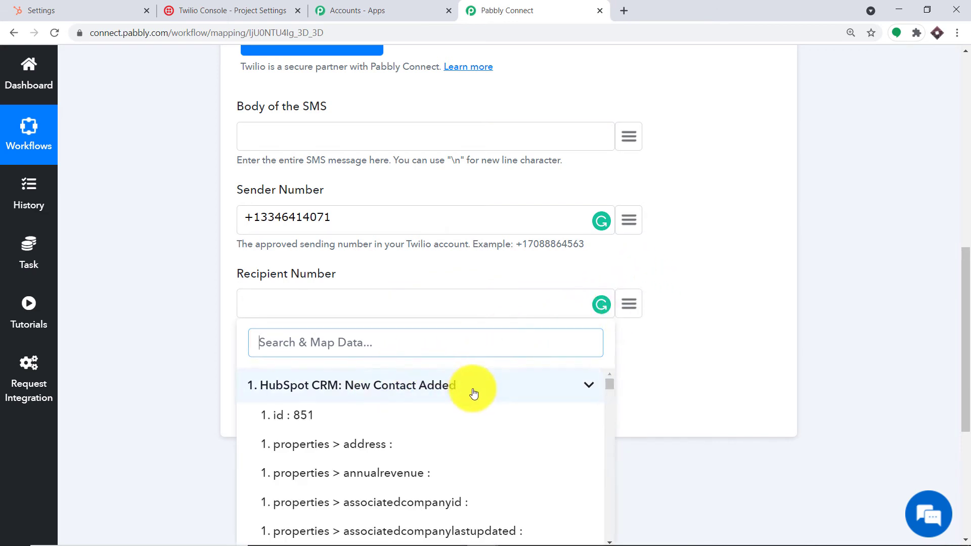
pyautogui.scroll(-10, 481, 405)
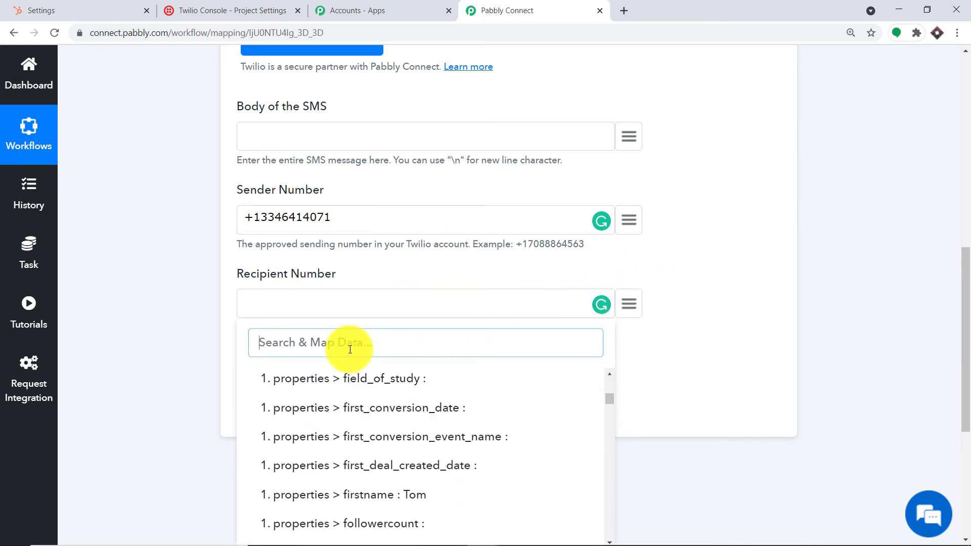
pyautogui.write('96')
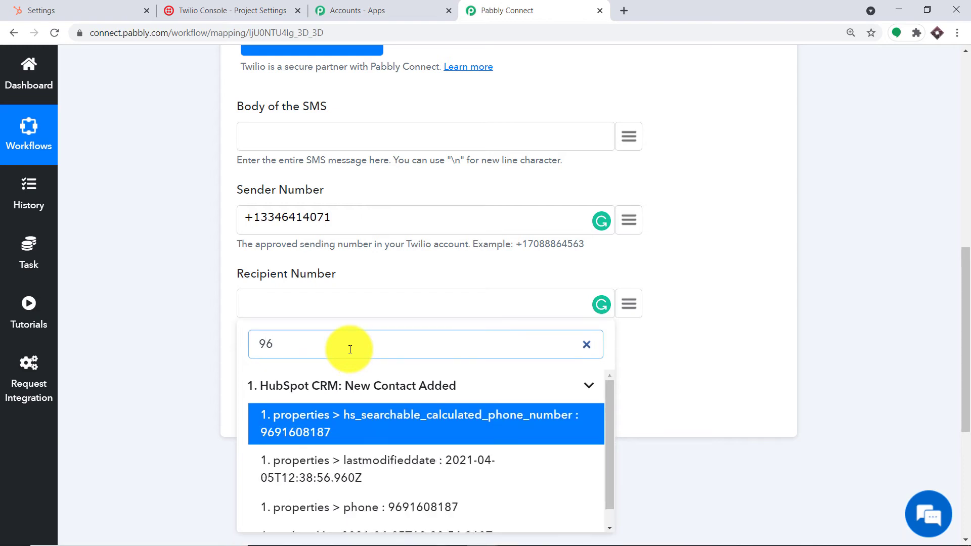
pyautogui.click(353, 432)
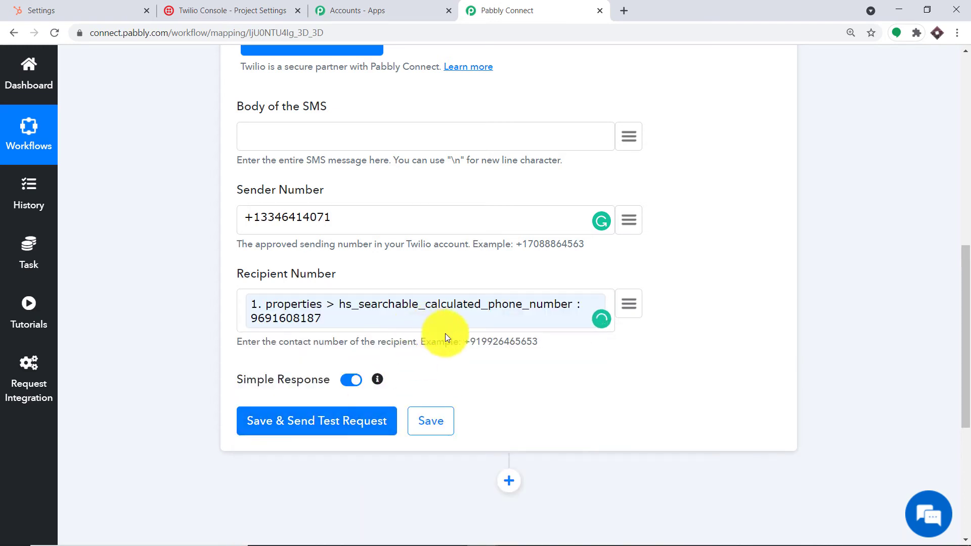
pyautogui.moveTo(463, 341); pyautogui.dragTo(545, 343)
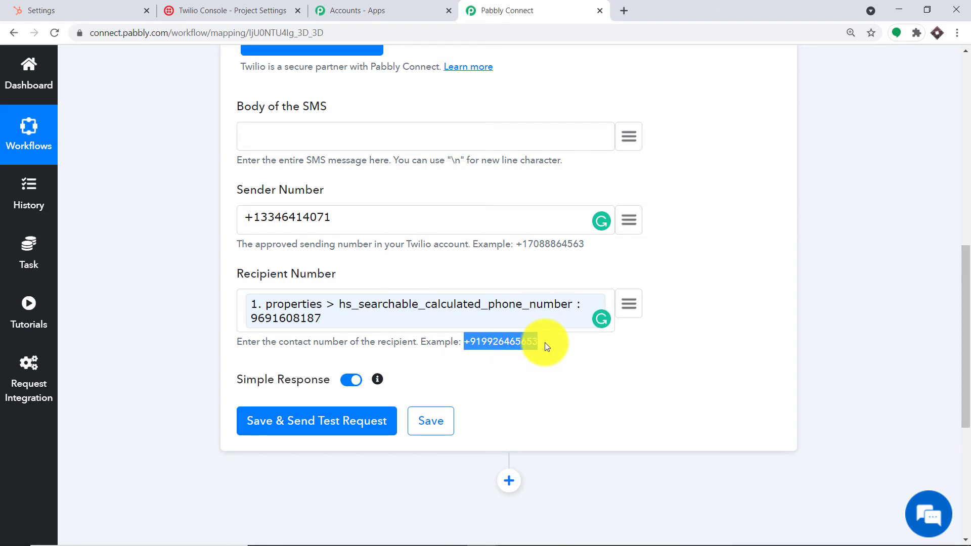
pyautogui.click(473, 343)
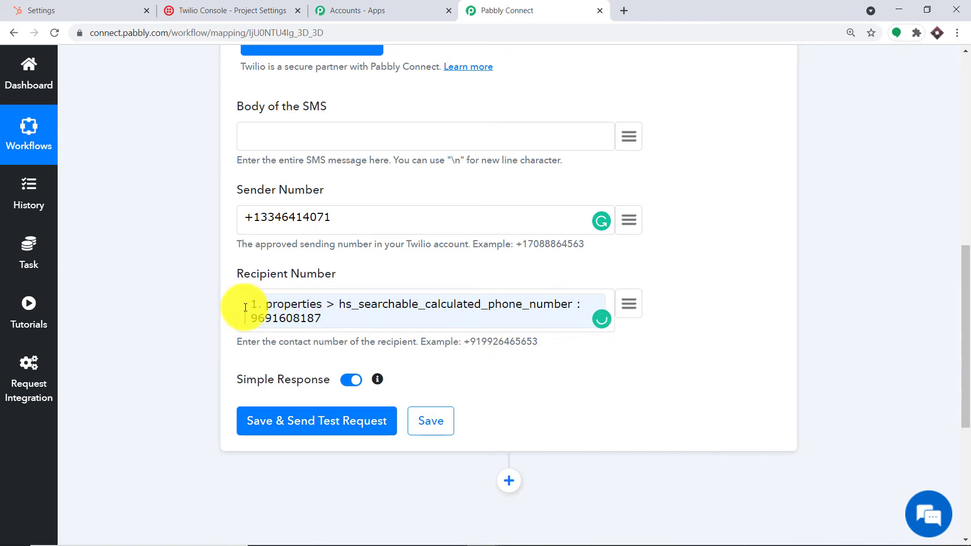
pyautogui.write('+91')
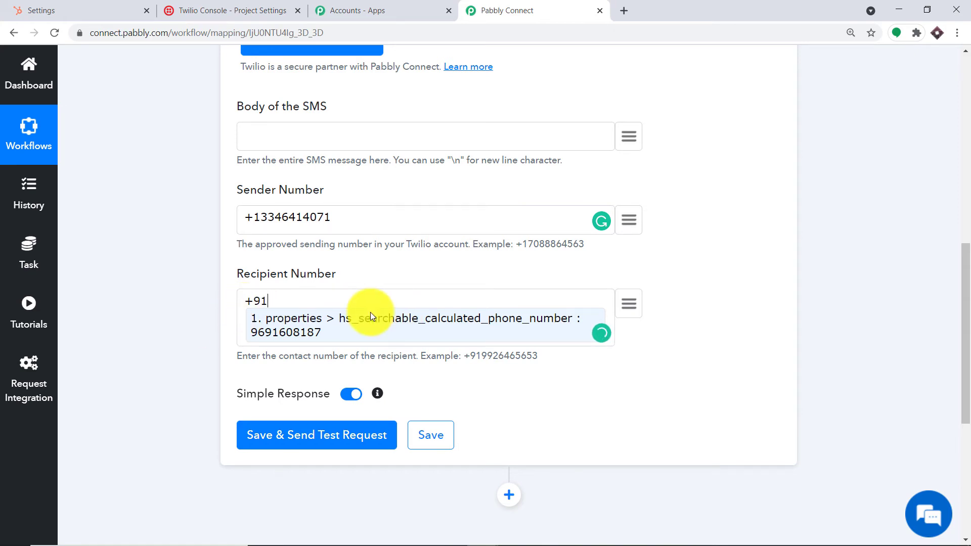
# Start the SMS body with 'Hello \' followed by the mapped HubSpot firstname field
pyautogui.click(304, 131)
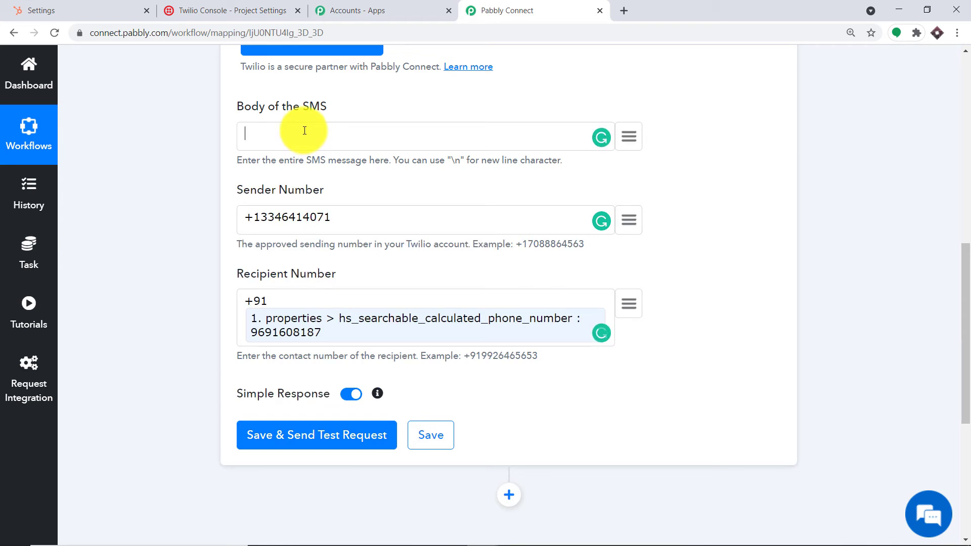
pyautogui.write('Hello \\n')
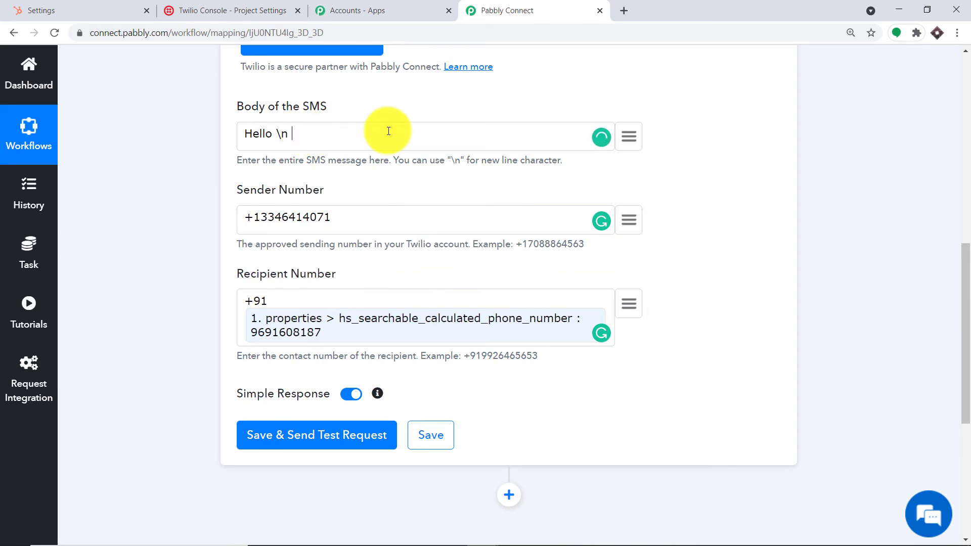
pyautogui.click(629, 137)
pyautogui.click(367, 221)
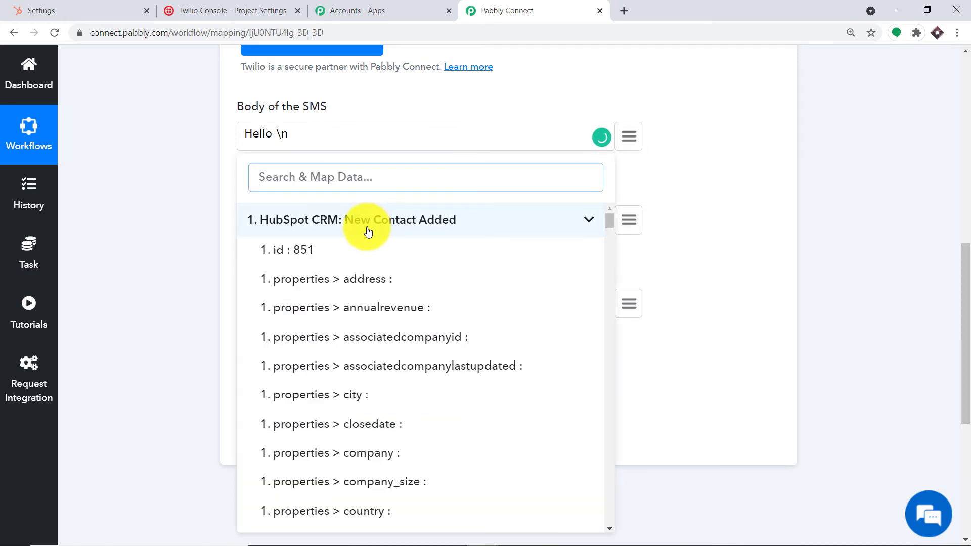
pyautogui.write('tom')
pyautogui.click(376, 279)
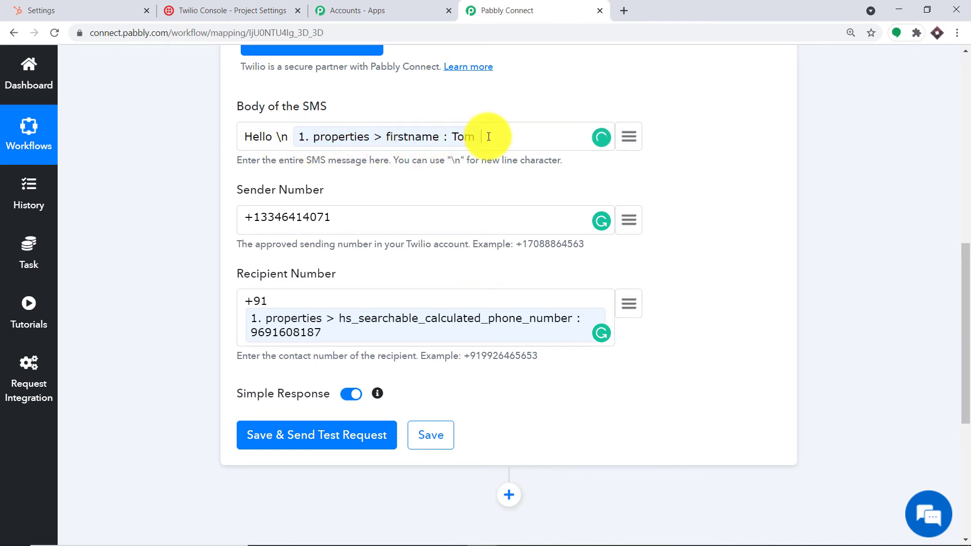
# Insert the mapped lastname field, then type 'Thanks for subscribing to'
pyautogui.click(629, 137)
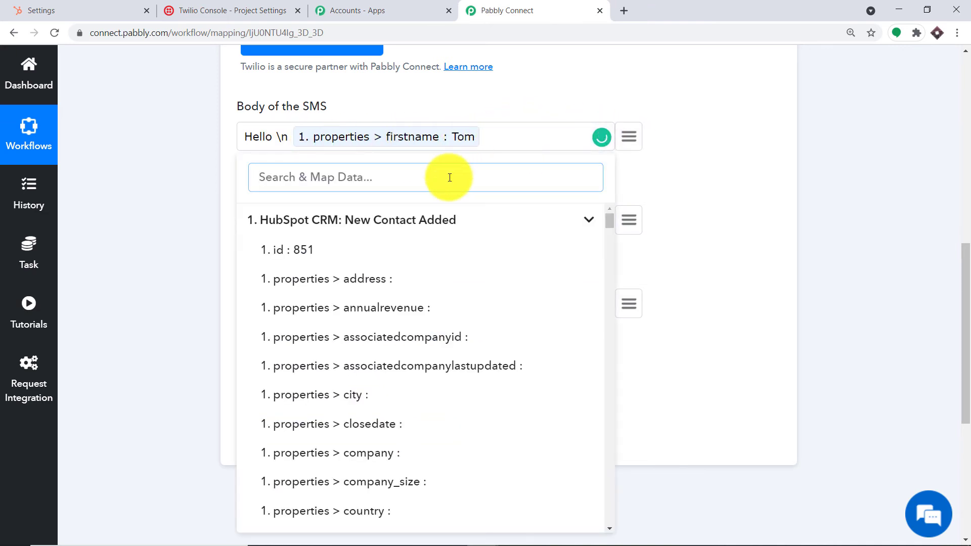
pyautogui.write('rive')
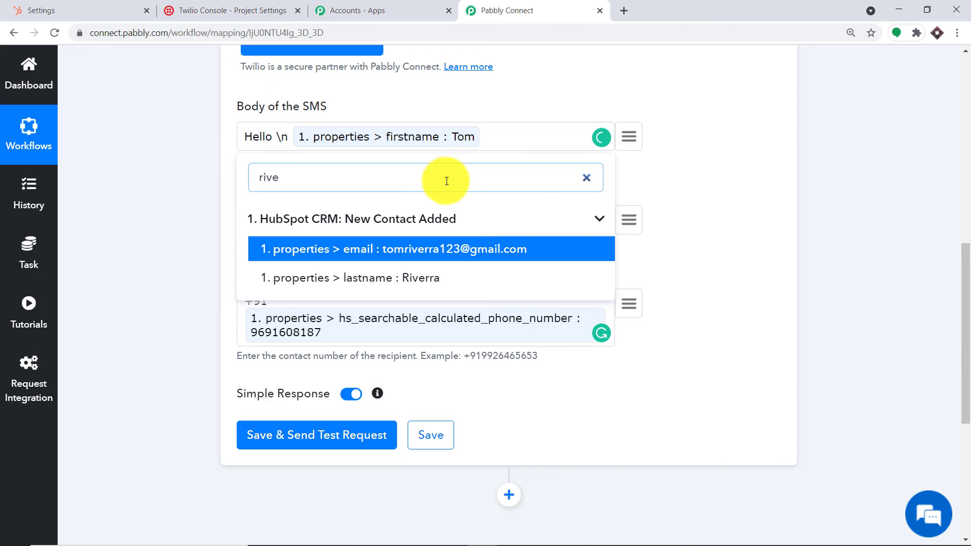
pyautogui.click(379, 277)
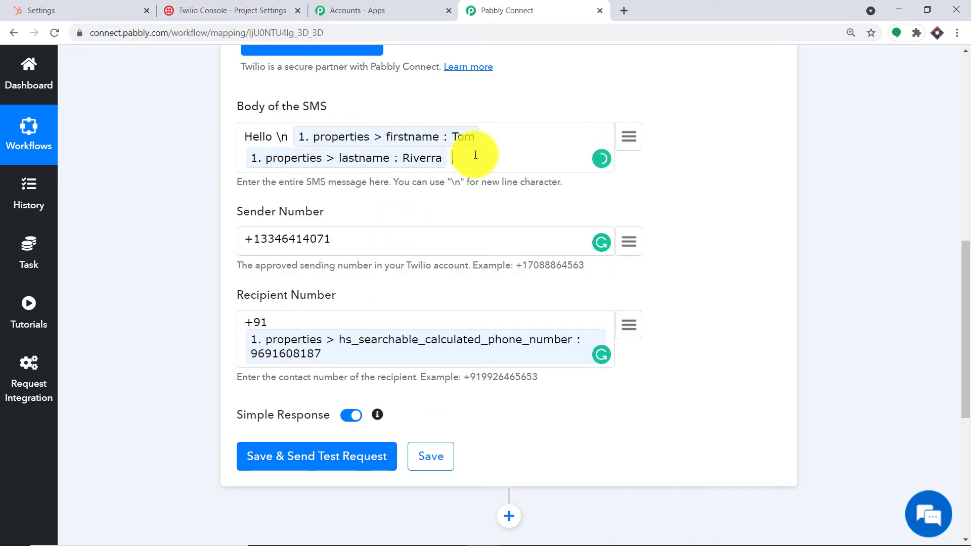
pyautogui.write('Thanks for subscribing to')
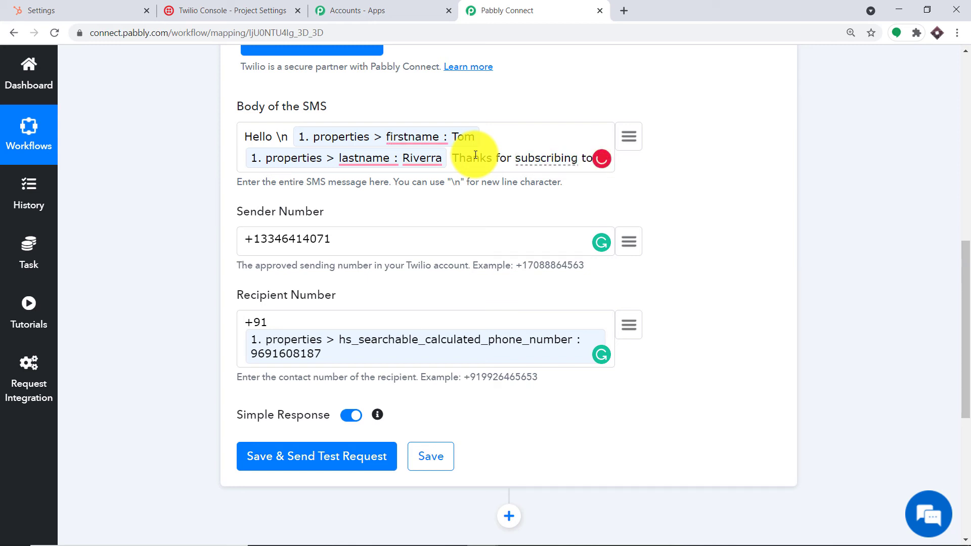
# Close the stray Grammarly plans tab and continue the body with 'HubSpot'
pyautogui.moveTo(556, 157)
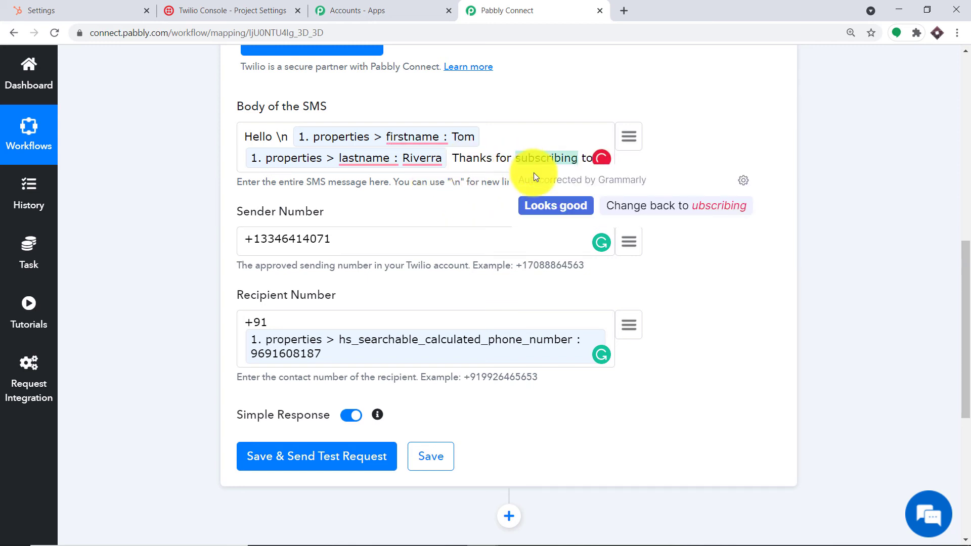
pyautogui.click(591, 147)
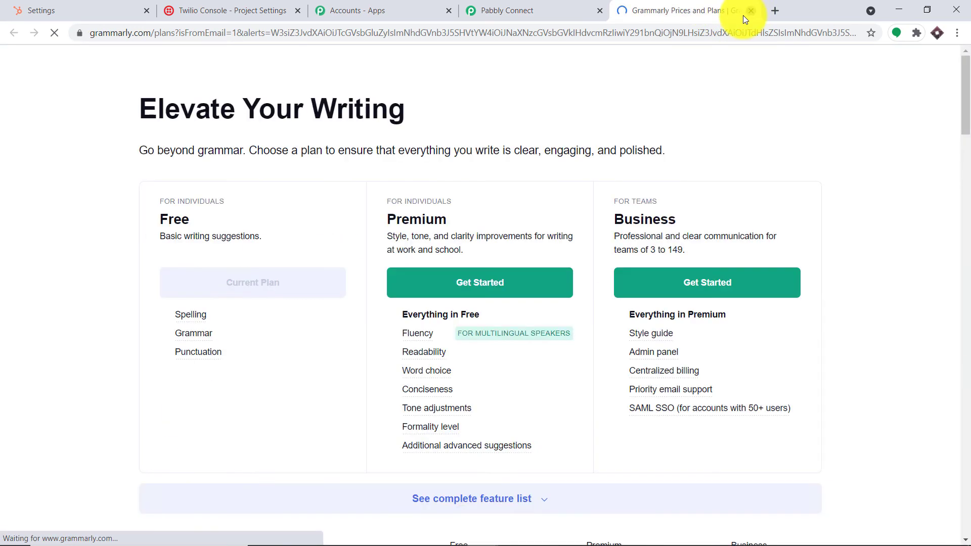
pyautogui.click(750, 11)
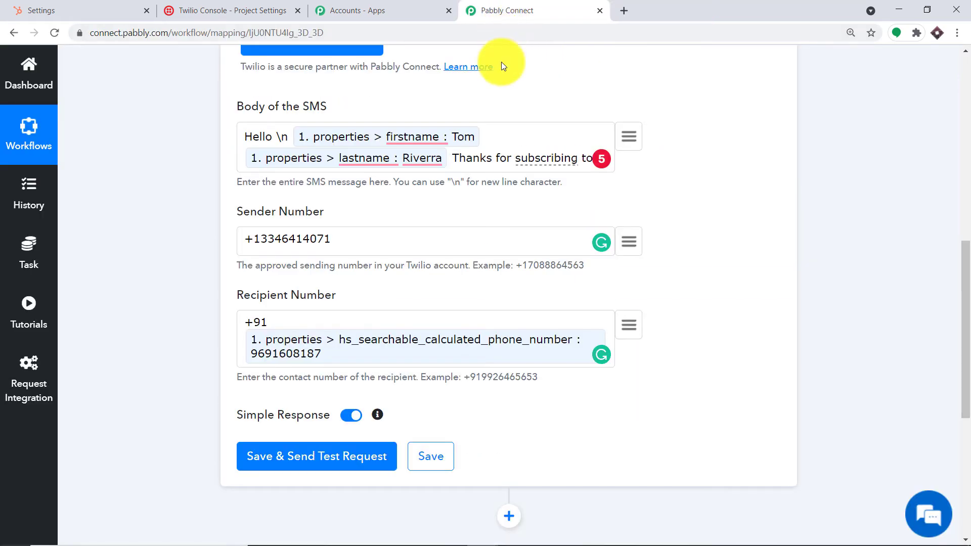
pyautogui.click(586, 161)
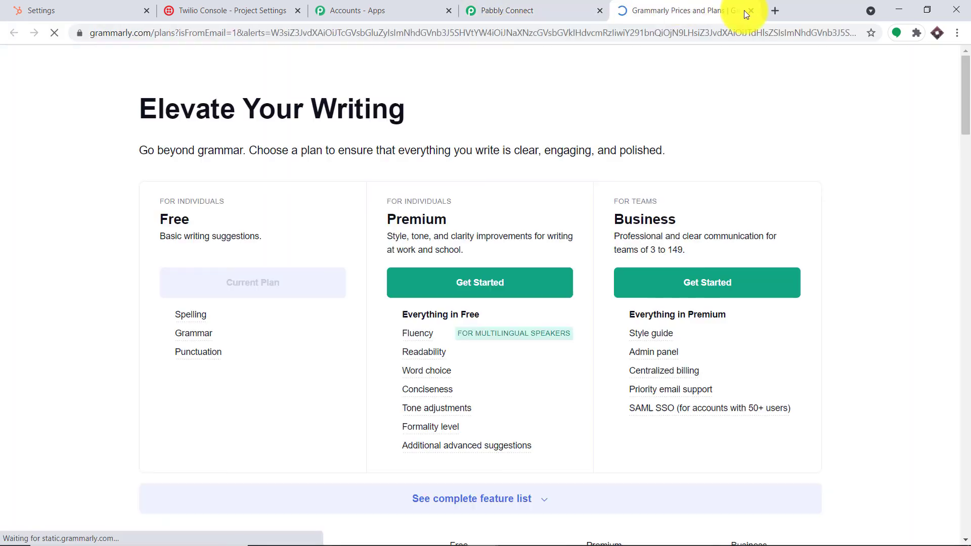
pyautogui.click(747, 11)
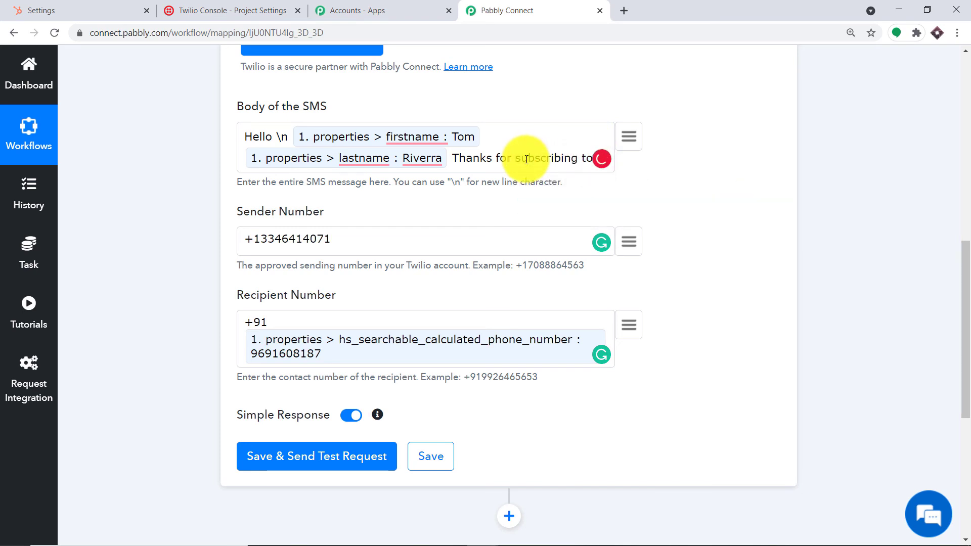
pyautogui.write('HubSpot')
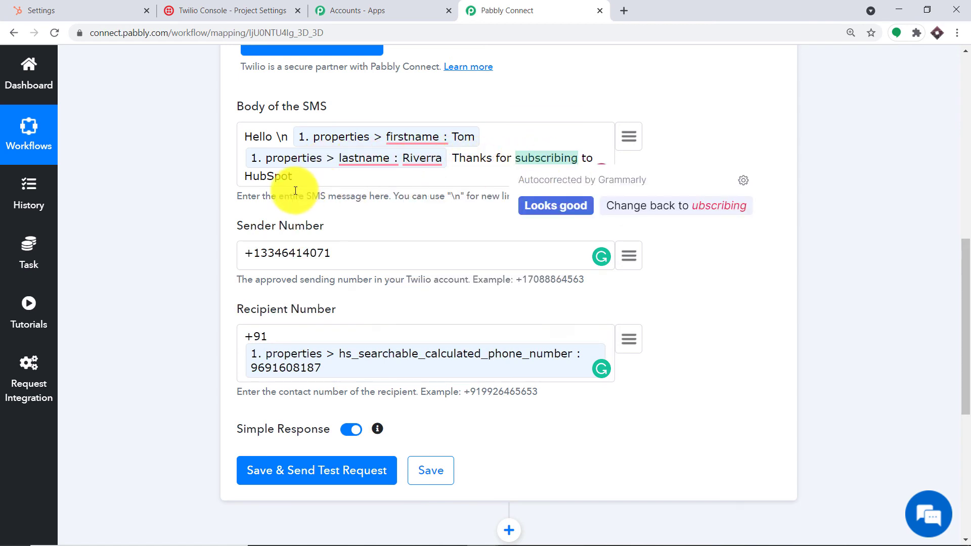
# Add 'This is your email' followed by the mapped HubSpot email field
pyautogui.write('. This is yo')
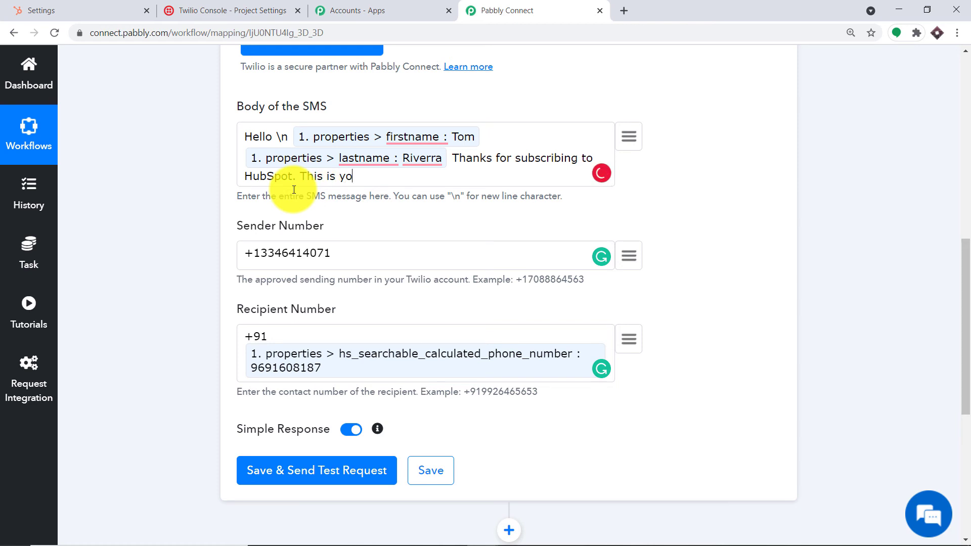
pyautogui.write('ur email')
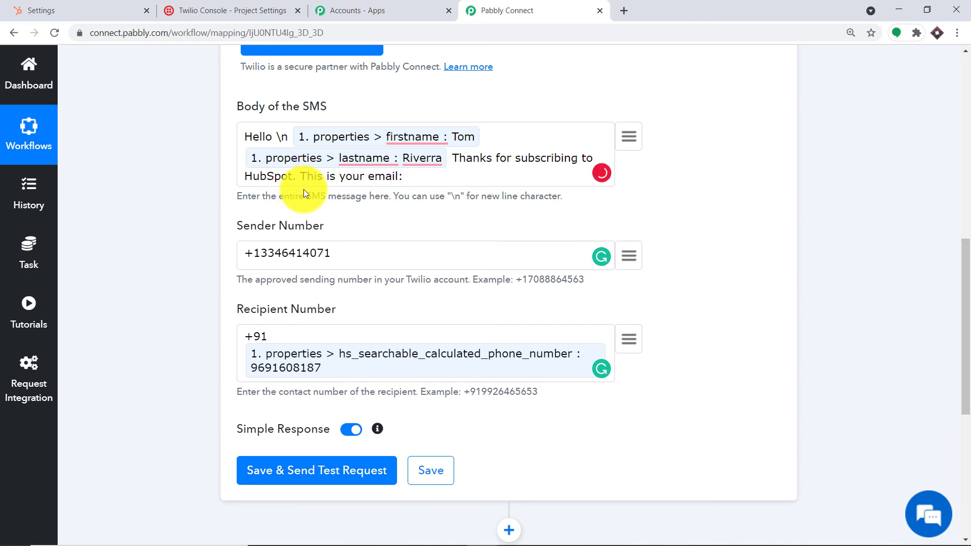
pyautogui.click(627, 141)
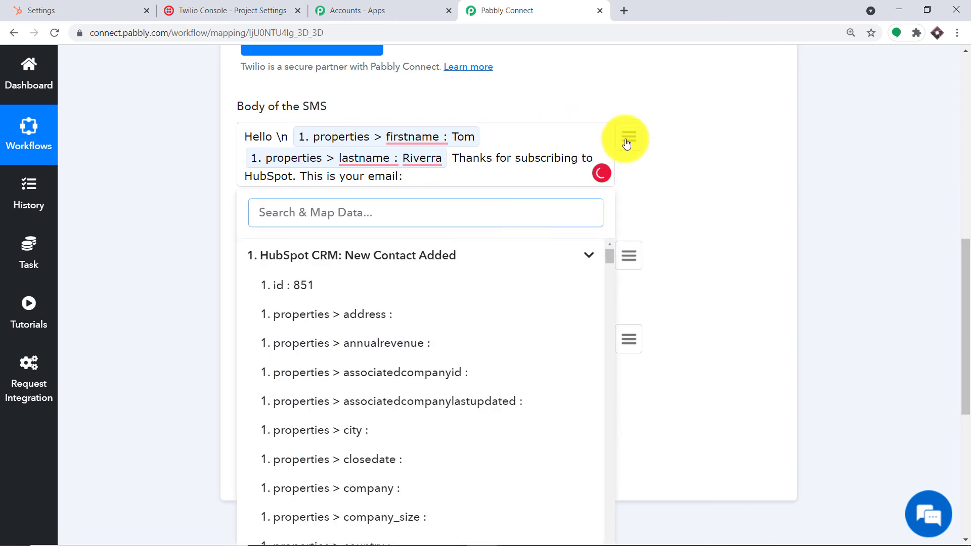
pyautogui.write('emai')
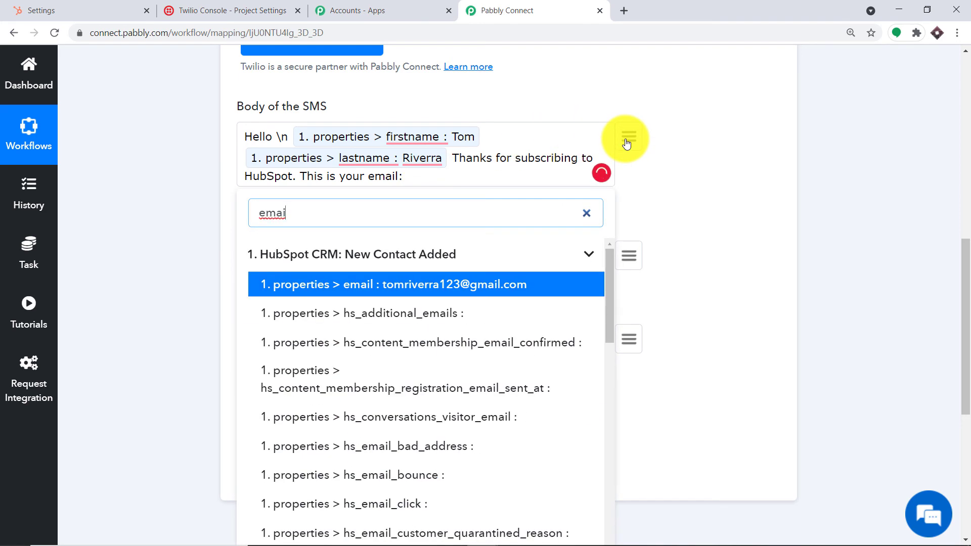
pyautogui.click(505, 283)
# Add 'and this is your work profile :' followed by the mapped jobtitle field
pyautogui.write('and this i')
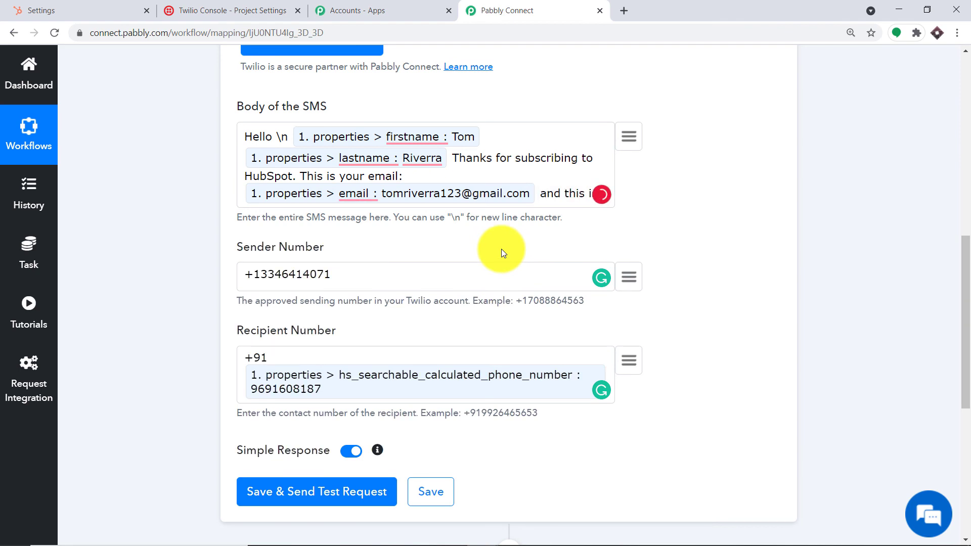
pyautogui.write('s your wor')
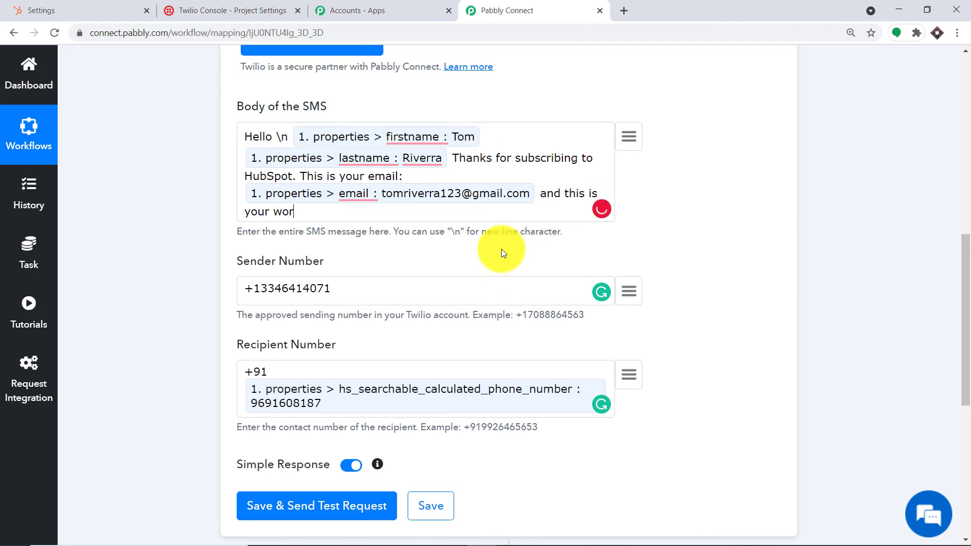
pyautogui.write('k profile :')
pyautogui.click(630, 144)
pyautogui.write('work')
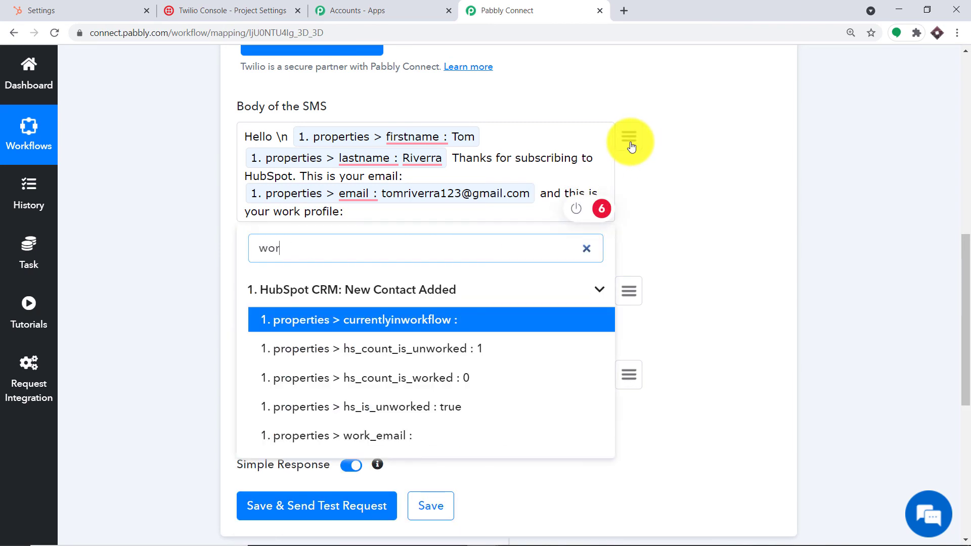
pyautogui.press('BackSpace')
pyautogui.press('BackSpace')
pyautogui.press('BackSpace')
pyautogui.press('BackSpace')
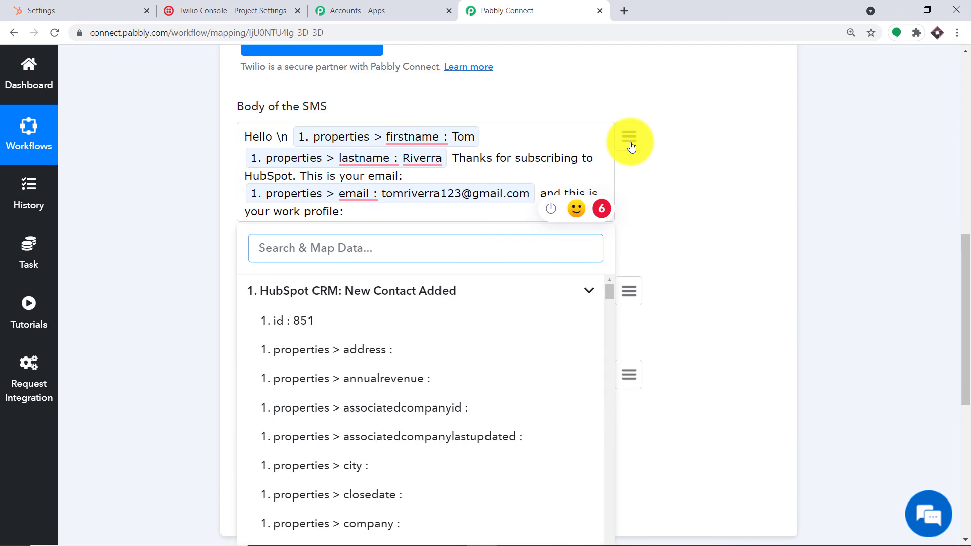
pyautogui.click(631, 144)
pyautogui.click(631, 145)
pyautogui.write('jon')
pyautogui.press('BackSpace')
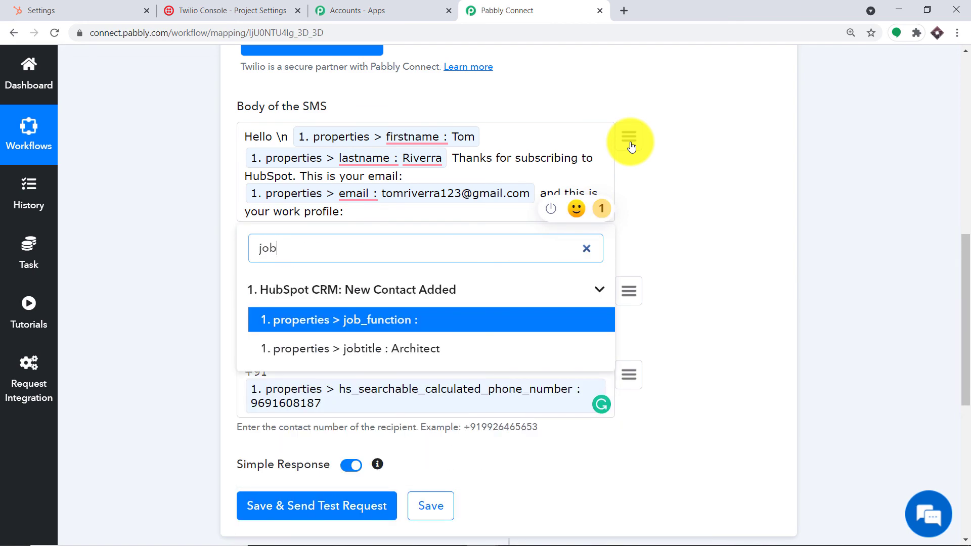
pyautogui.write('b')
pyautogui.click(411, 349)
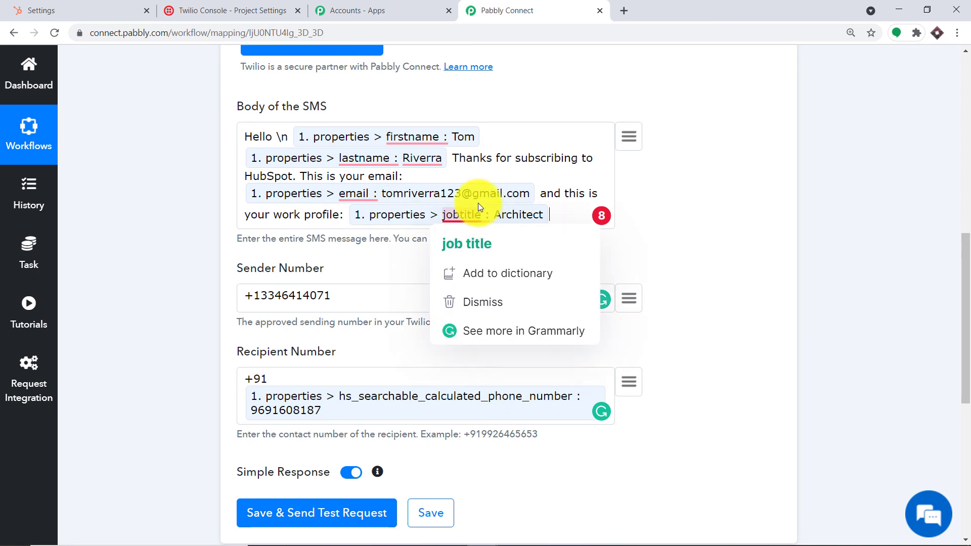
pyautogui.scroll(-1, 468, 181)
pyautogui.scroll(-3, 469, 181)
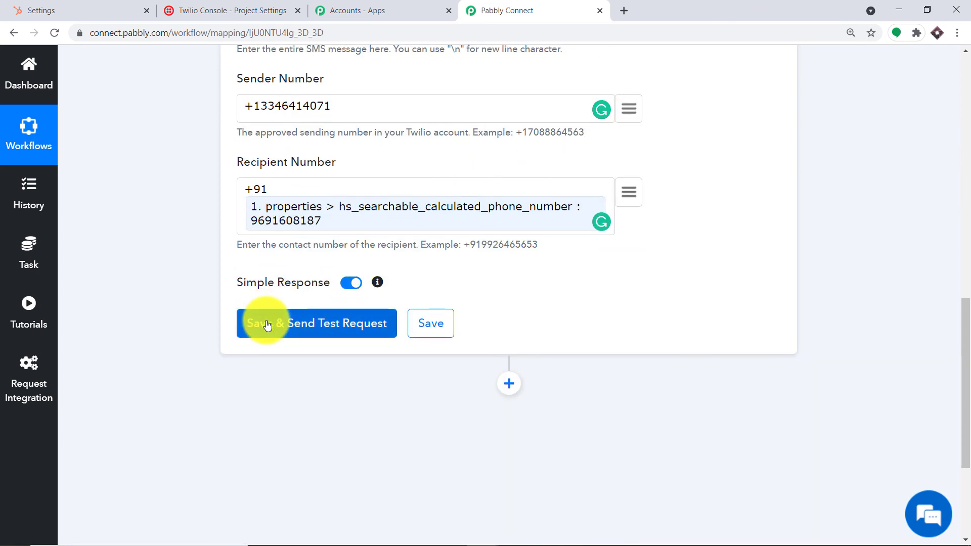
# Send the test SMS, check the API response, and collapse the Send SMS Message step
pyautogui.click(268, 324)
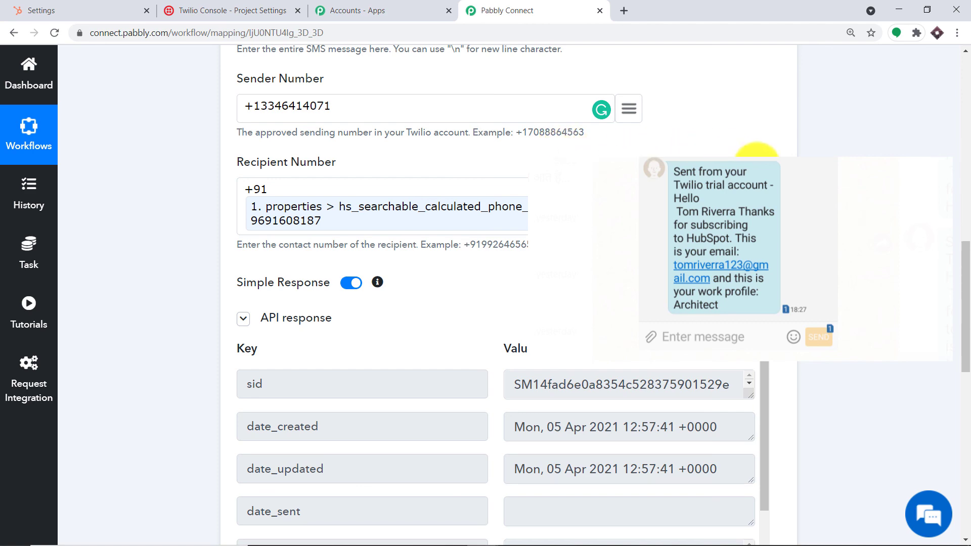
pyautogui.moveTo(964, 283); pyautogui.dragTo(961, 113)
pyautogui.click(455, 147)
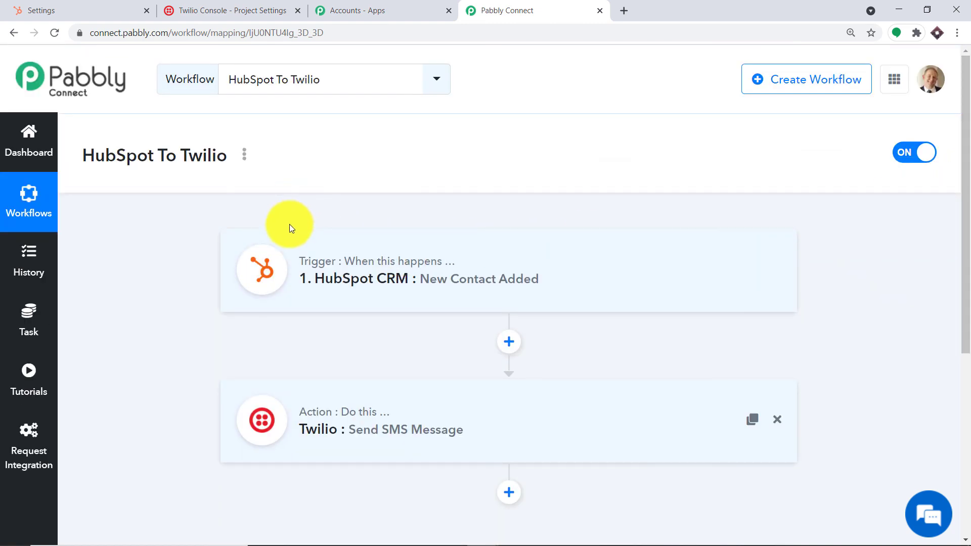
pyautogui.scroll(-1, 298, 237)
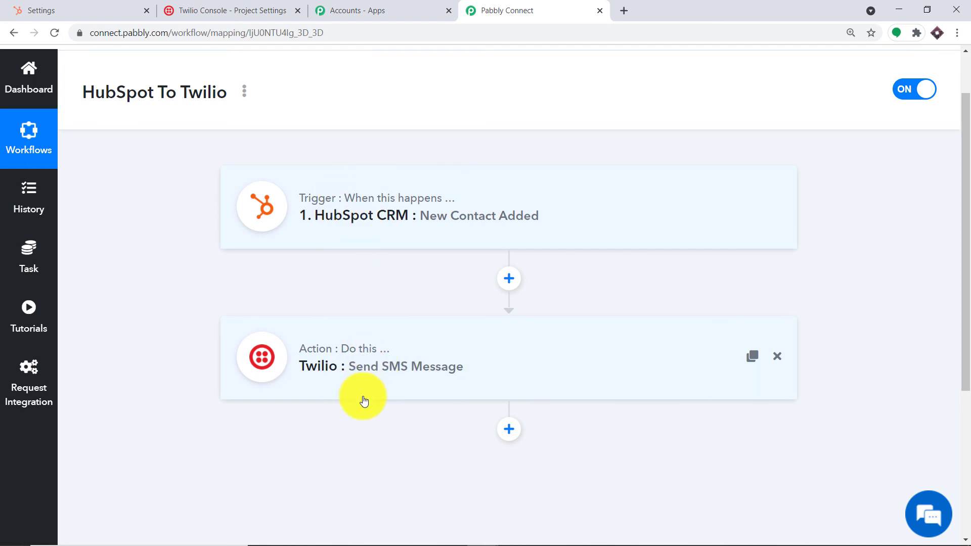
pyautogui.click(590, 529)
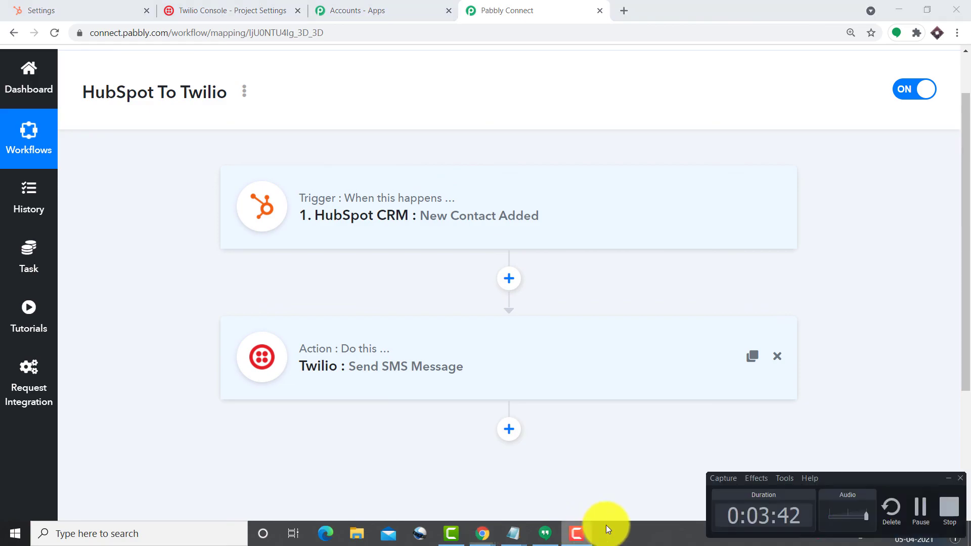